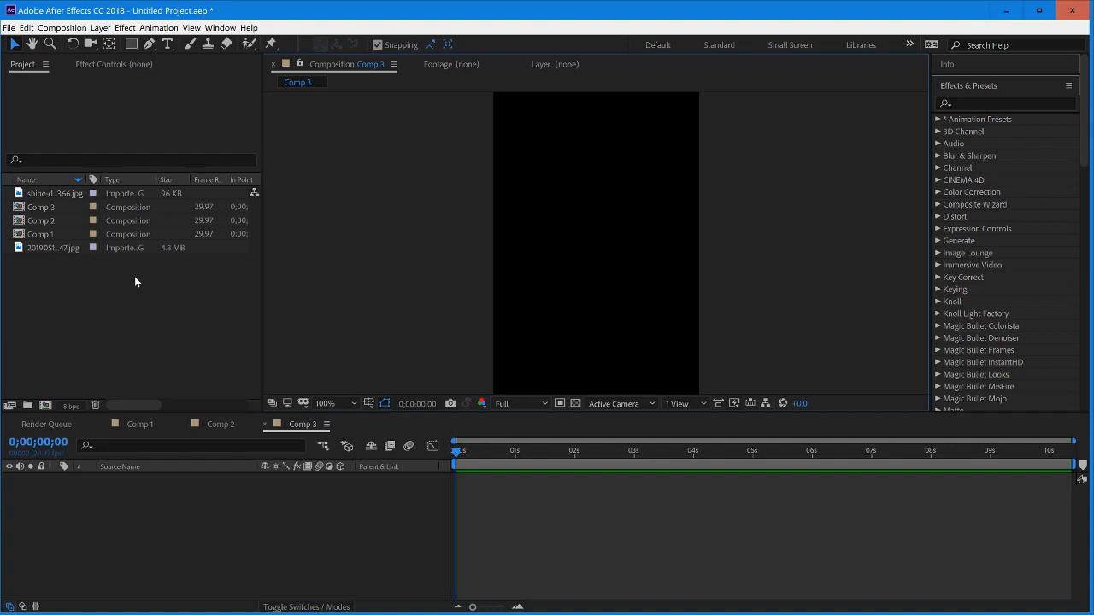
- Create a composition named Comp 4 at 720 x 1280 px, 29.97 fps, with a duration of 0;00;10;11
right_click(135, 277)
click(162, 283)
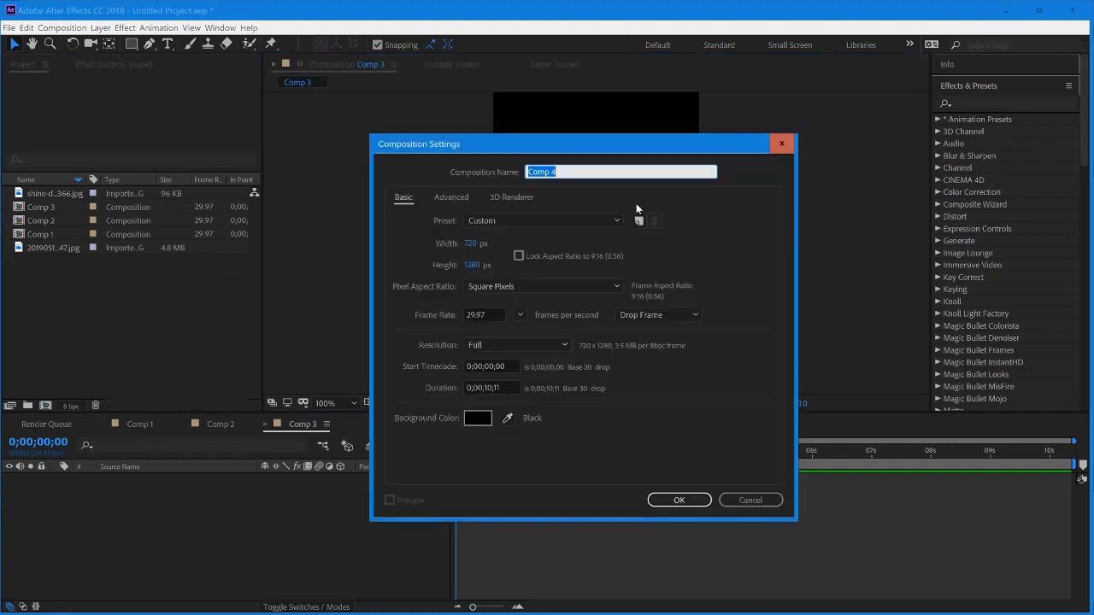
click(630, 171)
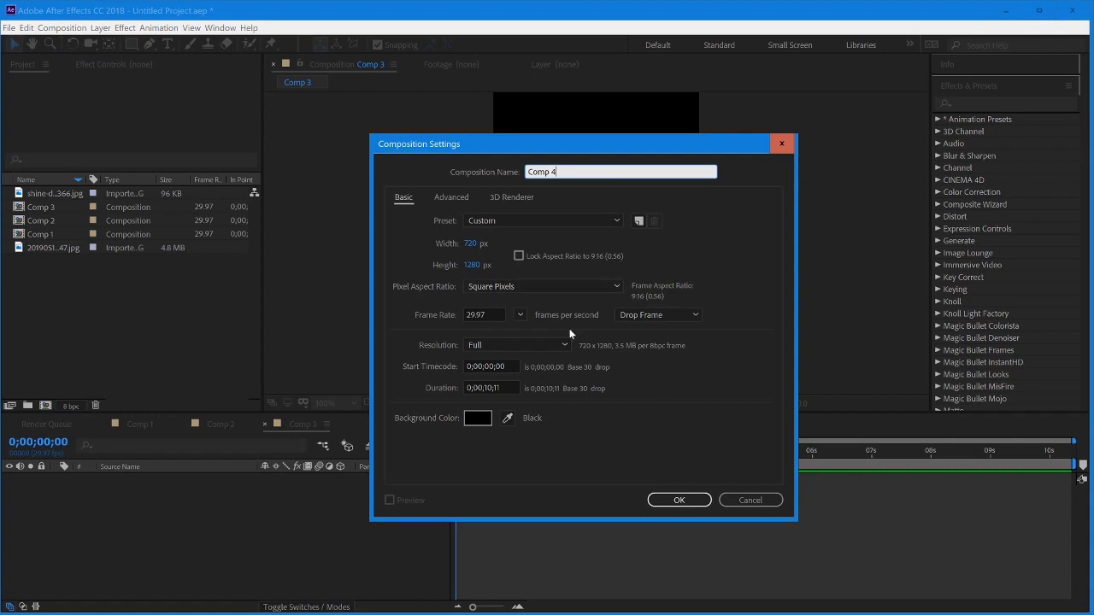
click(694, 502)
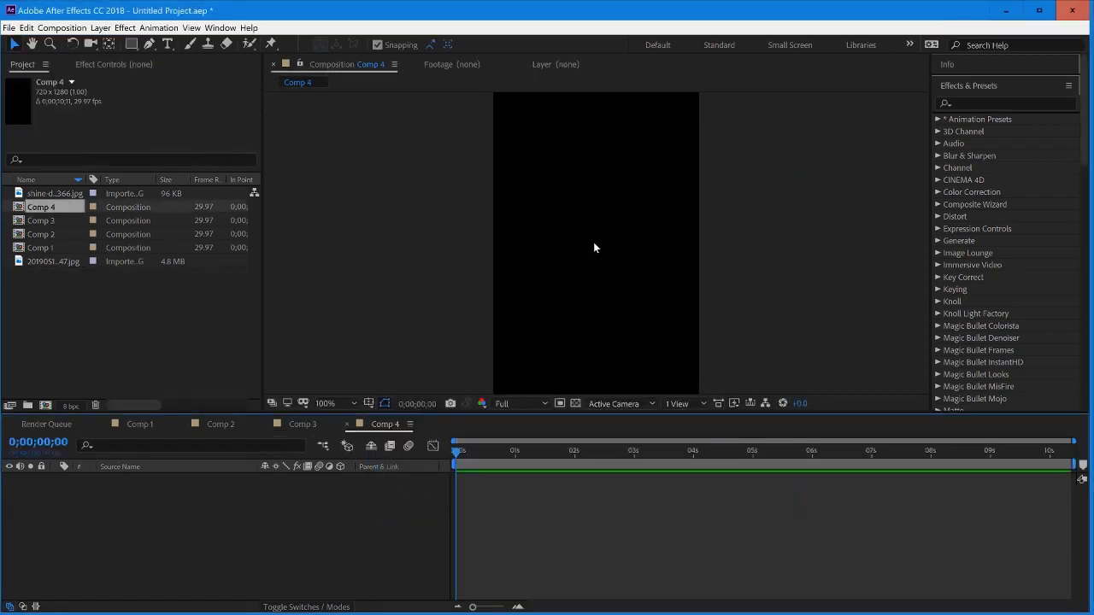
- Bring the photo 20190514_124547.jpg from the desktop into Comp 4 and scale the layer to 31%
click(1005, 10)
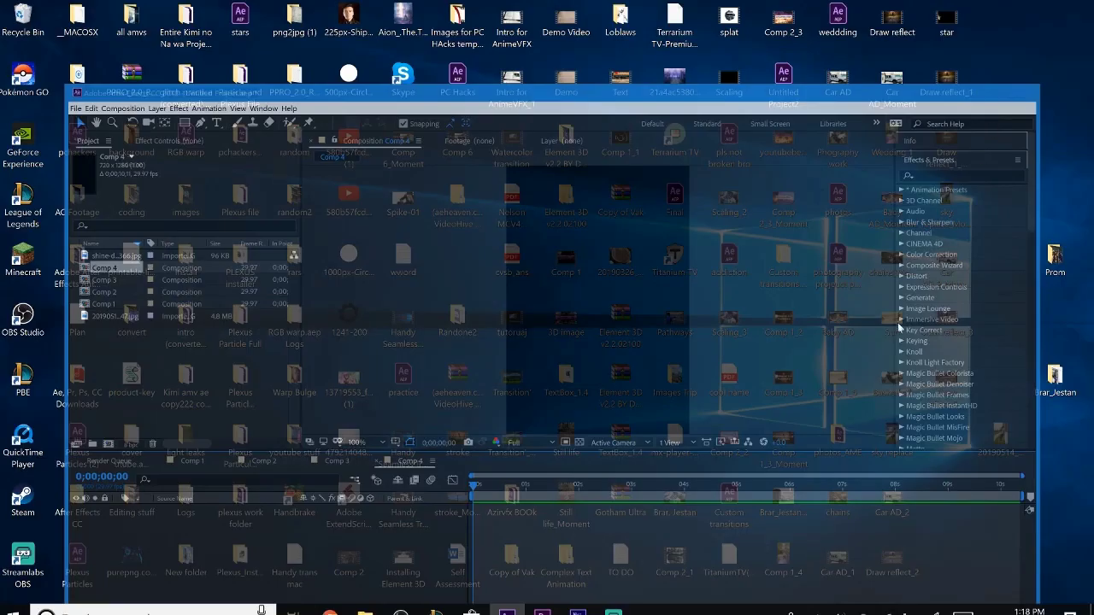
drag(1000, 435, 392, 462)
key(s)
drag(301, 489, 276, 521)
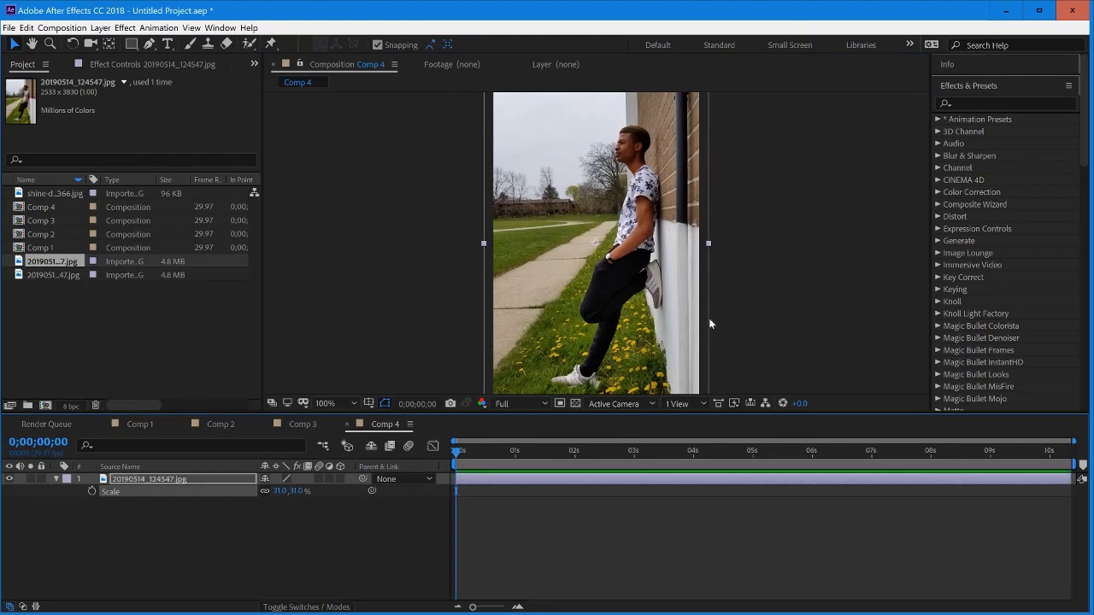
click(774, 270)
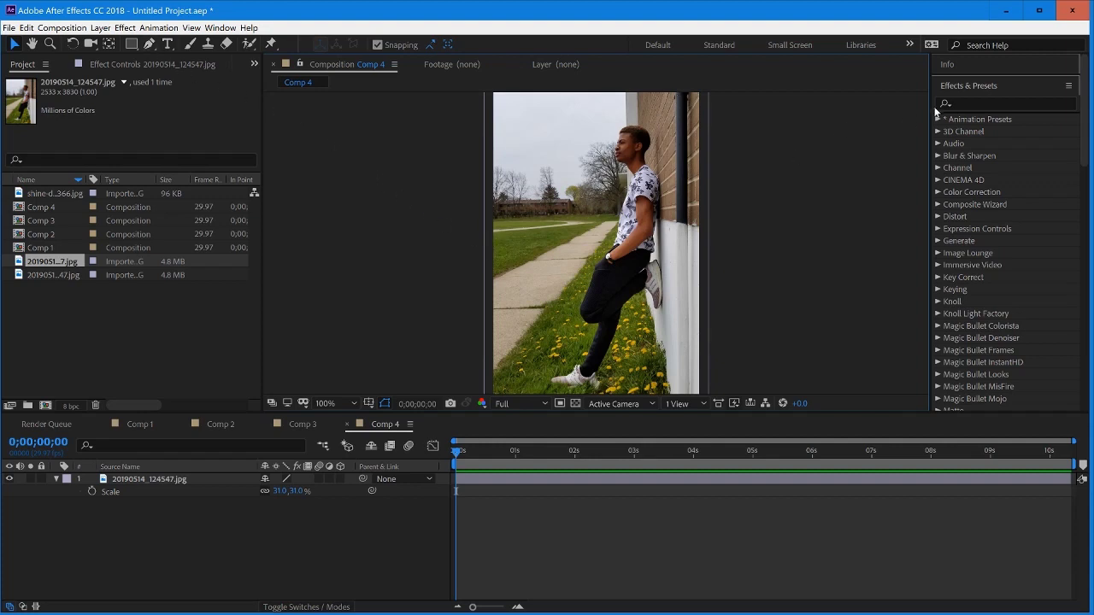
- Look up the Keylight (1.2) effect among the available effects
click(972, 102)
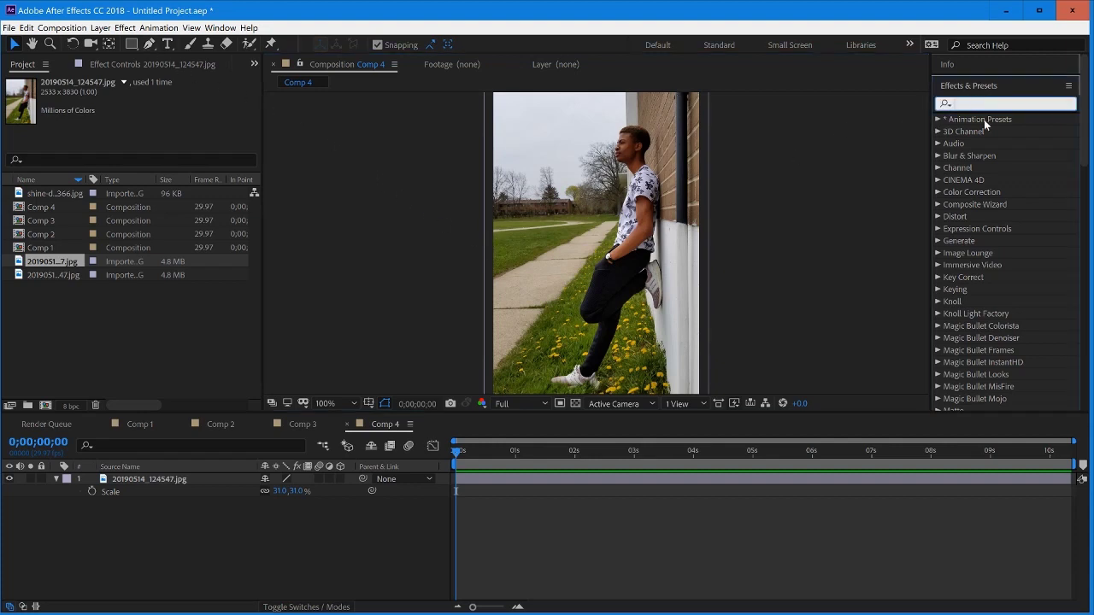
text(keylight)
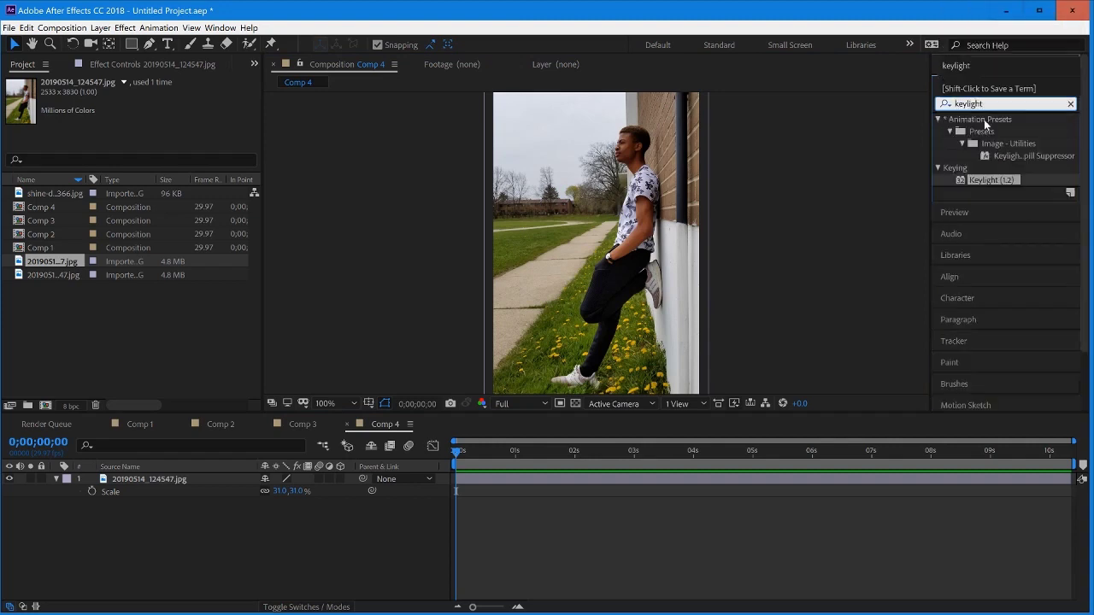
click(993, 181)
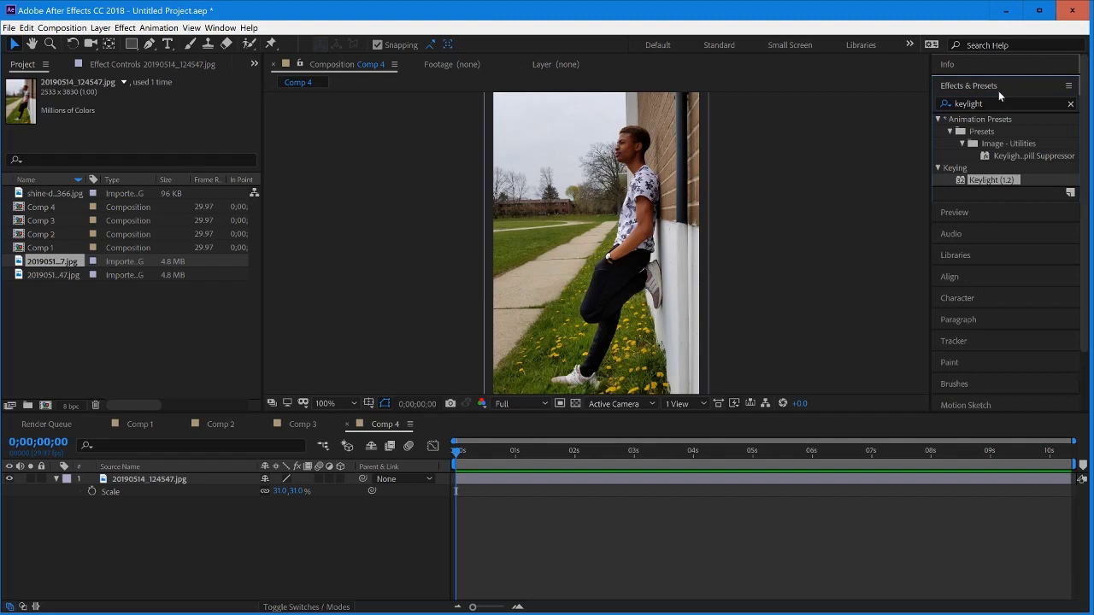
- Find the Linear Color Key effect and apply it to the photo layer
double_click(966, 103)
text(linear colo)
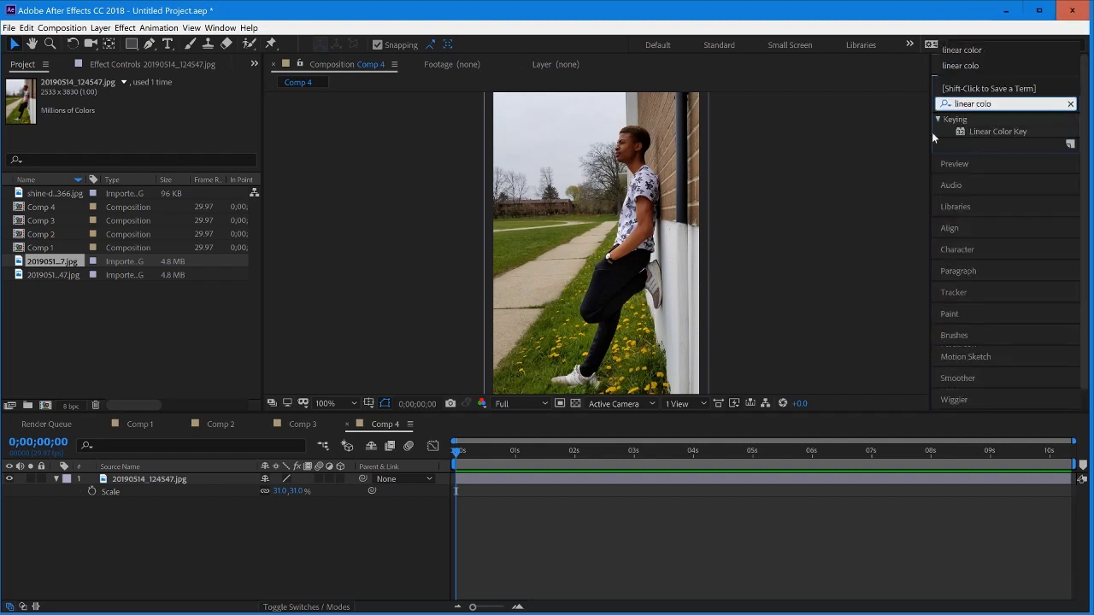
click(1007, 131)
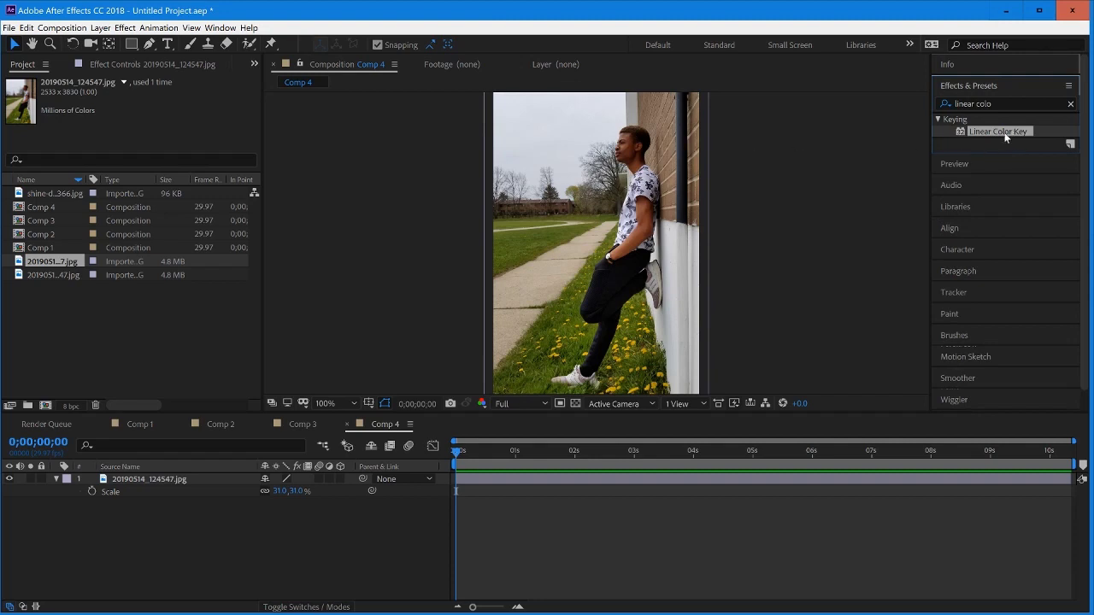
drag(1003, 129, 541, 481)
click(56, 478)
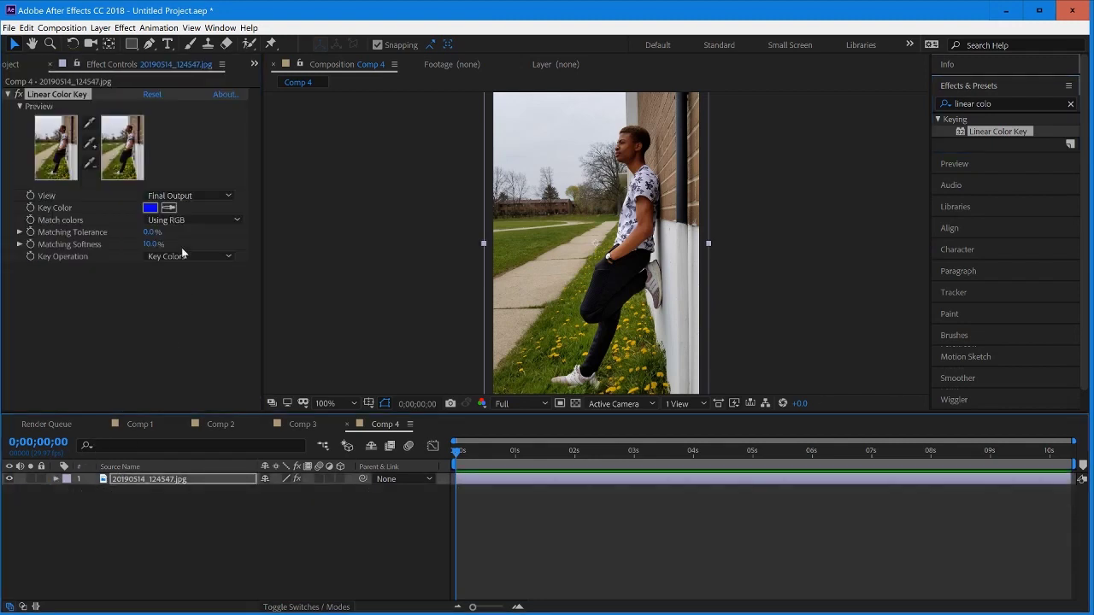
- Key out the sky by sampling its color as the key color, with 1% matching tolerance and 10% matching softness
click(169, 207)
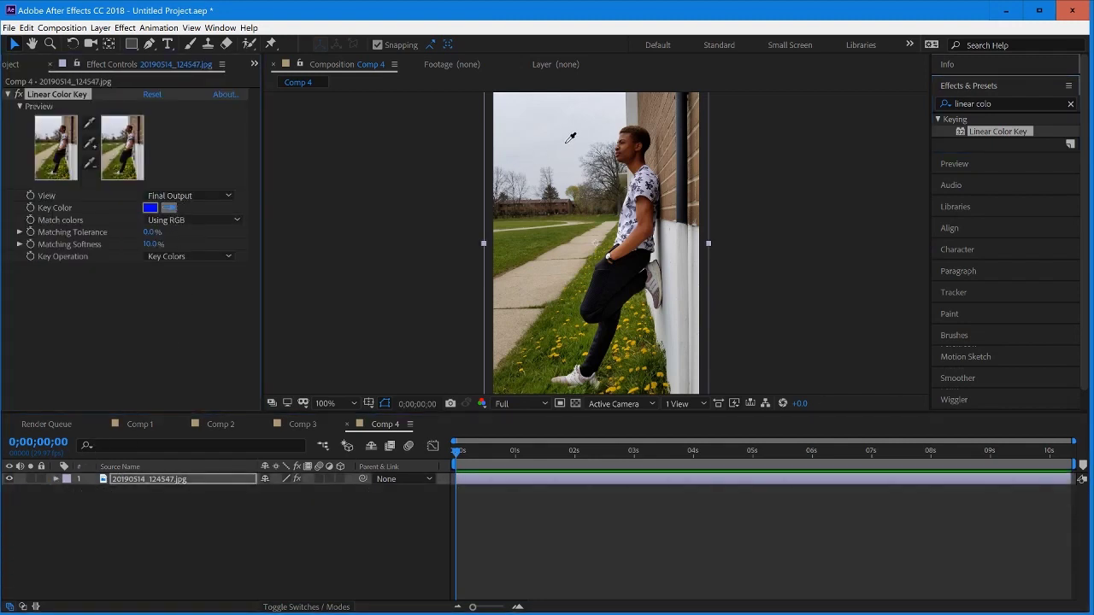
click(566, 141)
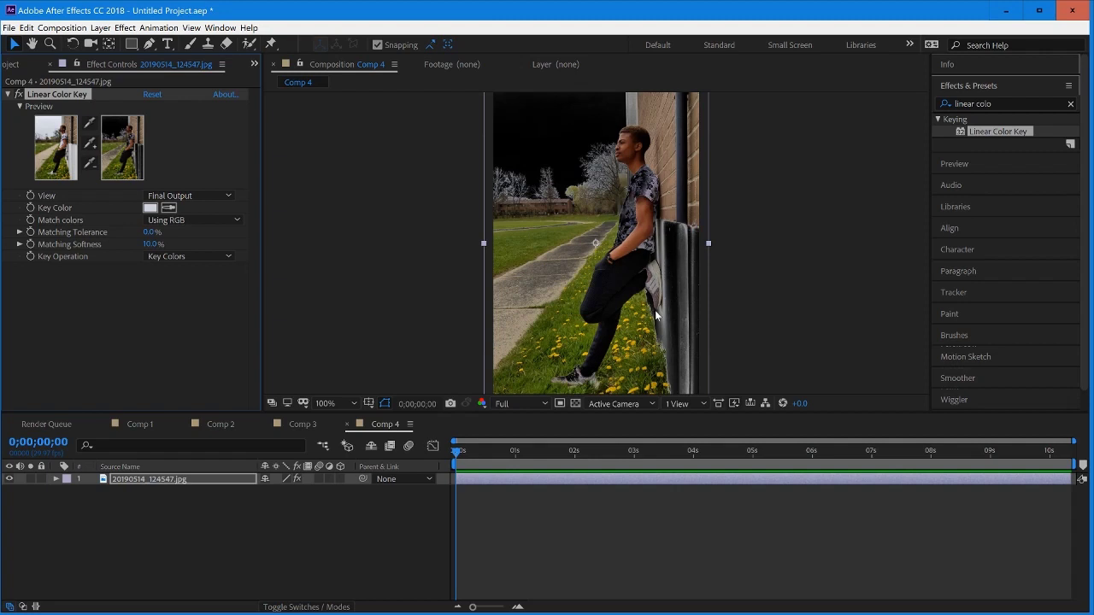
drag(144, 233, 146, 246)
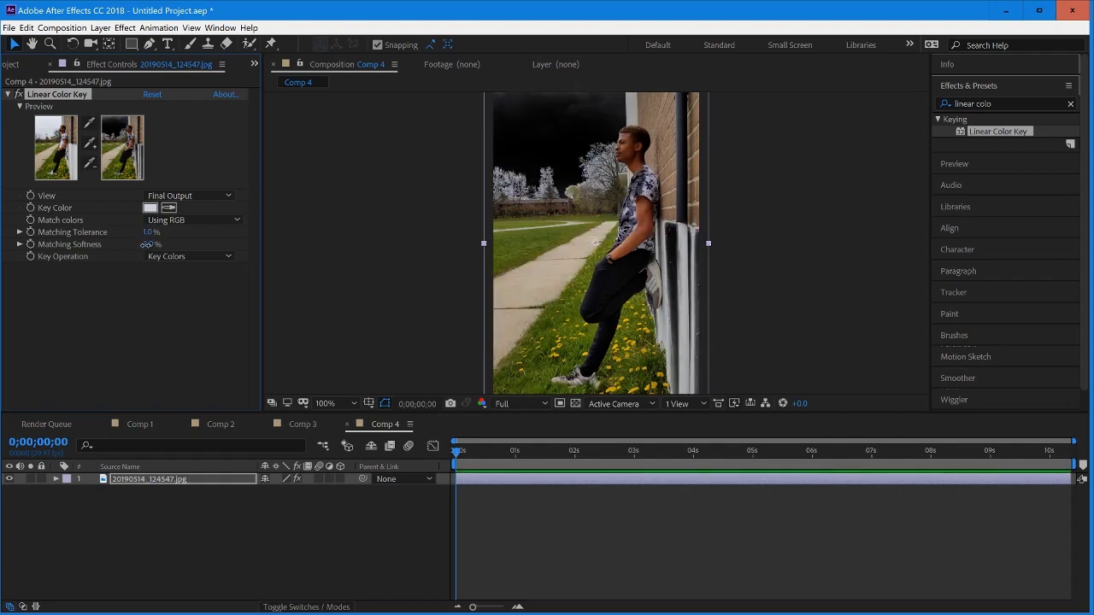
drag(146, 245, 145, 245)
click(199, 301)
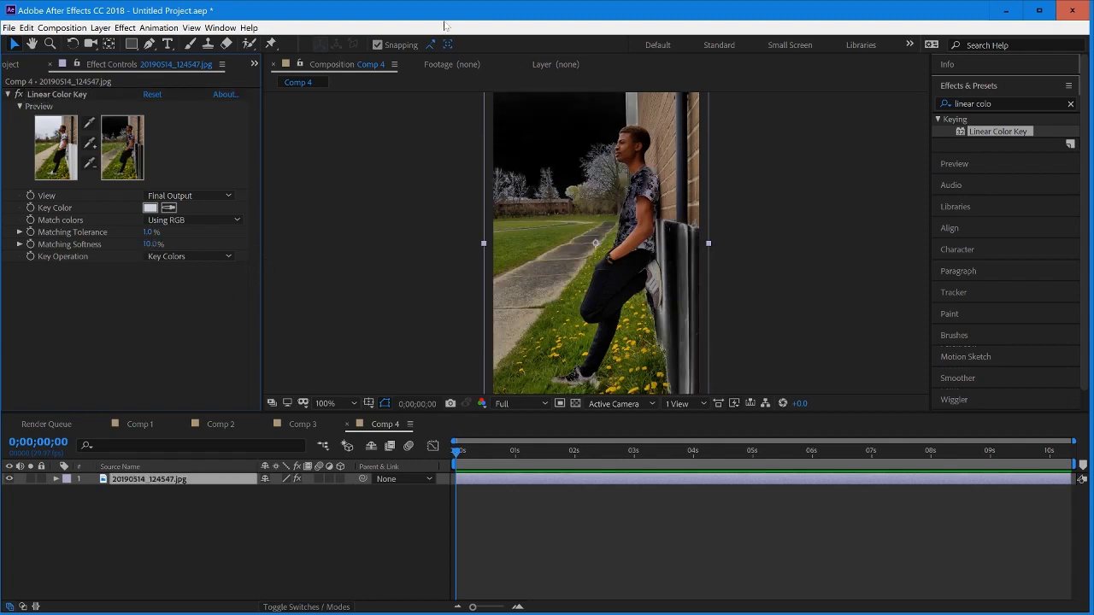
- Start a Pen tool mask on the photo layer just outside its left edge and trace along the grass line below the buildings
click(148, 45)
click(183, 480)
drag(500, 253, 513, 284)
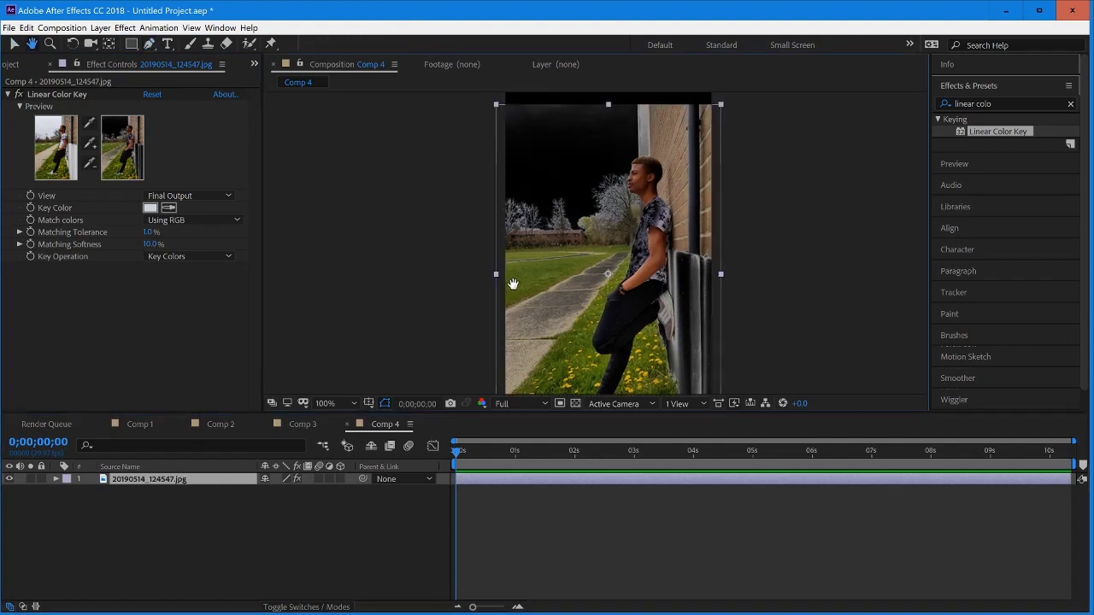
scroll(513, 284, up, 1)
drag(462, 246, 571, 296)
scroll(571, 297, up, 1)
drag(497, 346, 514, 298)
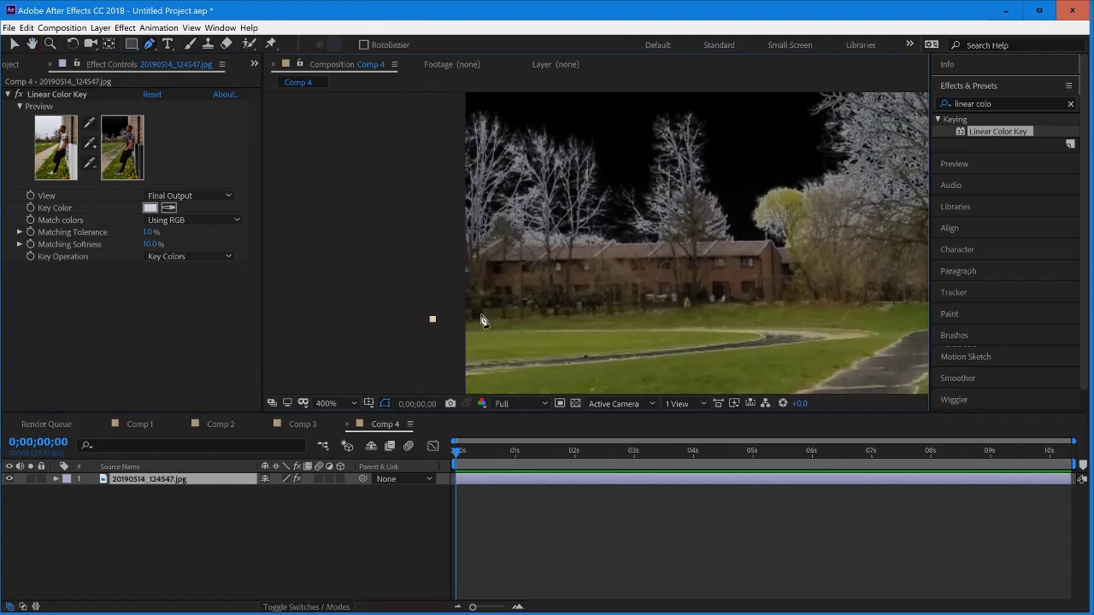
click(433, 323)
drag(662, 304, 369, 312)
drag(568, 327, 607, 308)
- Continue the mask path up past the large tree, around the man's face and head, and onto the wall's corner
drag(661, 166, 685, 198)
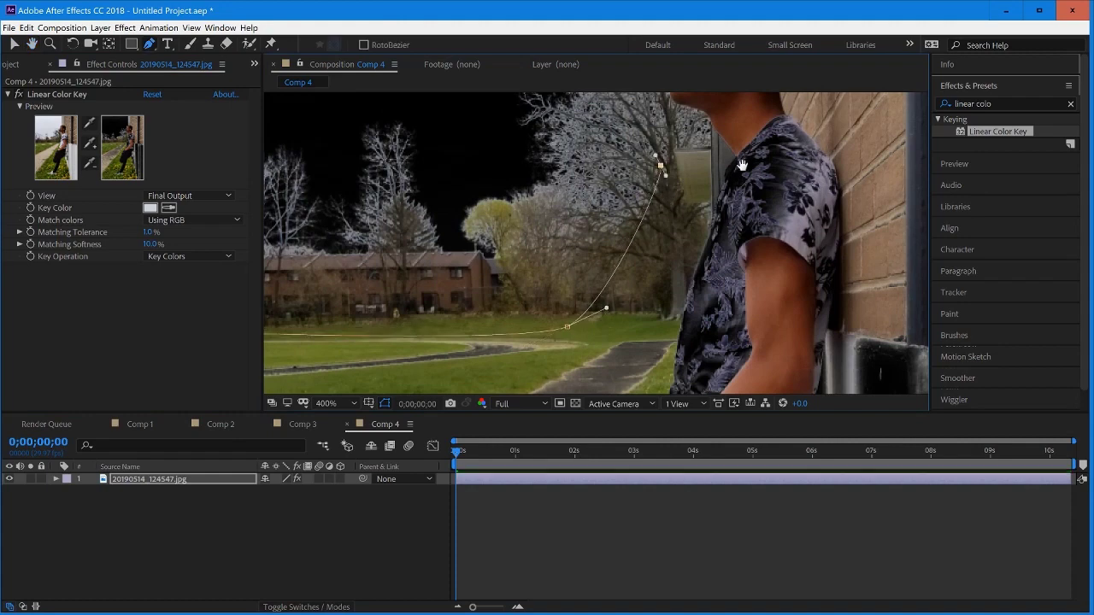
drag(743, 154, 721, 312)
click(633, 217)
drag(636, 201, 637, 198)
drag(675, 128, 684, 126)
drag(795, 132, 676, 333)
click(605, 188)
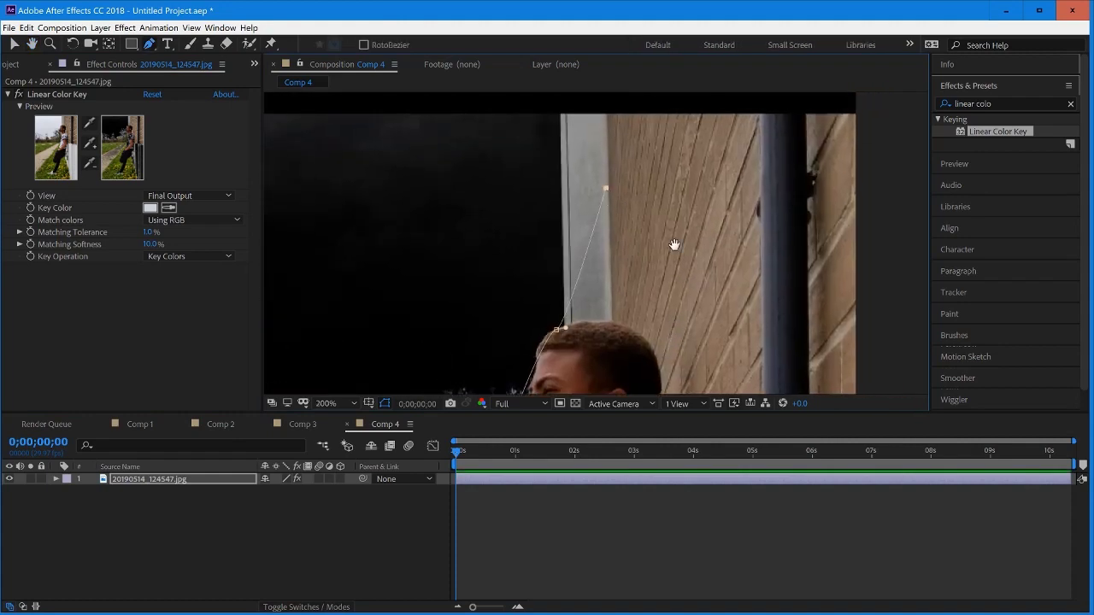
- Run the mask path down the wall side and beneath the photo's lower corners, closing it at the starting point
scroll(675, 245, down, 1)
drag(723, 303, 679, 109)
drag(713, 257, 678, 101)
drag(637, 244, 630, 103)
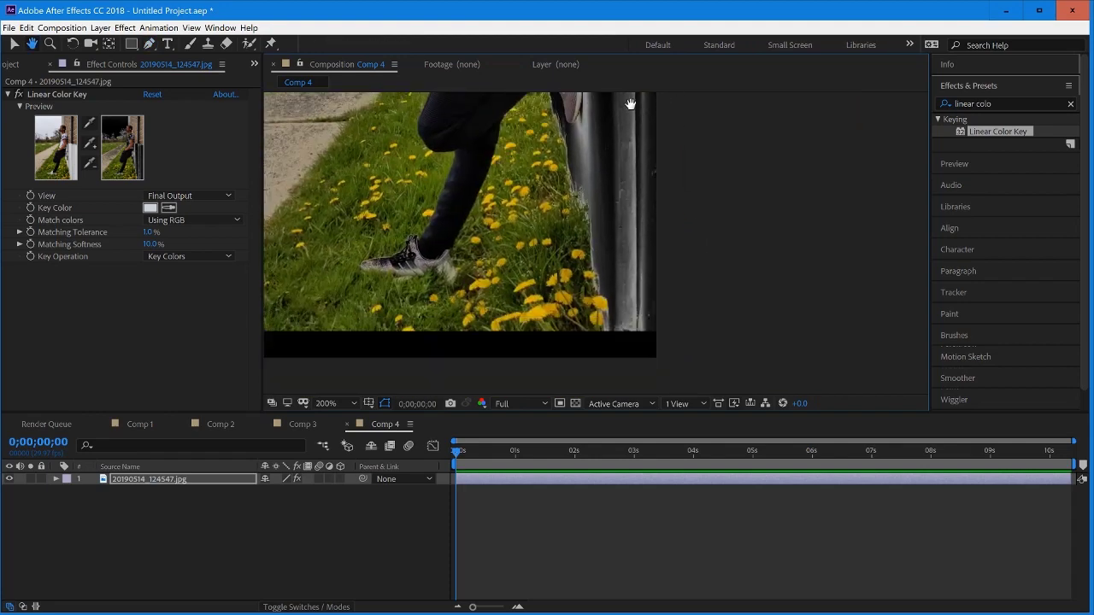
drag(675, 384, 680, 231)
click(682, 188)
drag(438, 224, 817, 276)
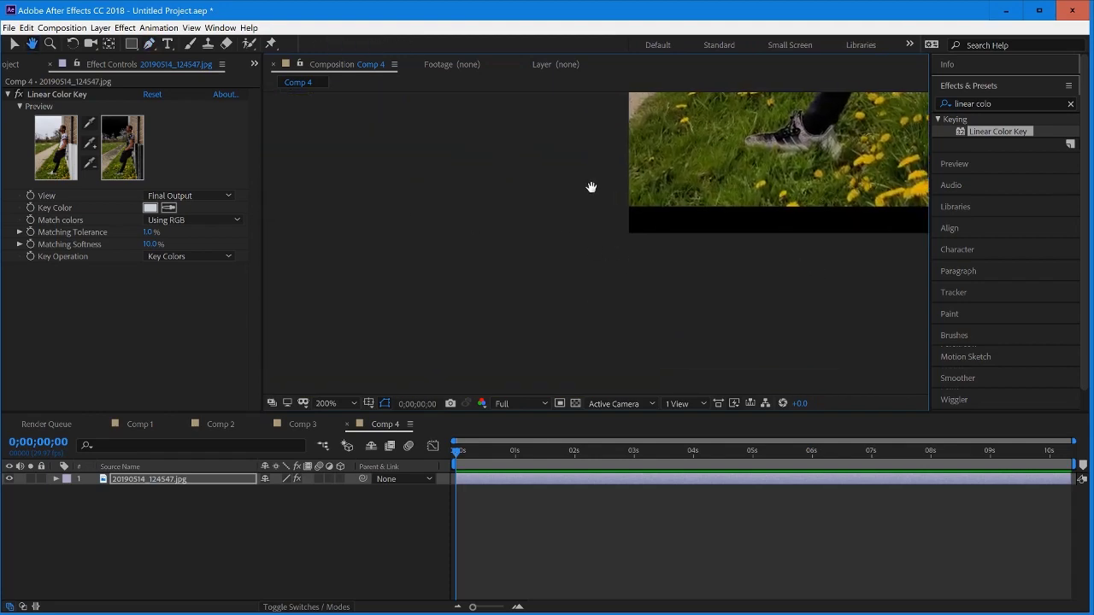
click(148, 43)
click(545, 212)
scroll(687, 233, down, 1)
drag(677, 186, 679, 361)
click(607, 209)
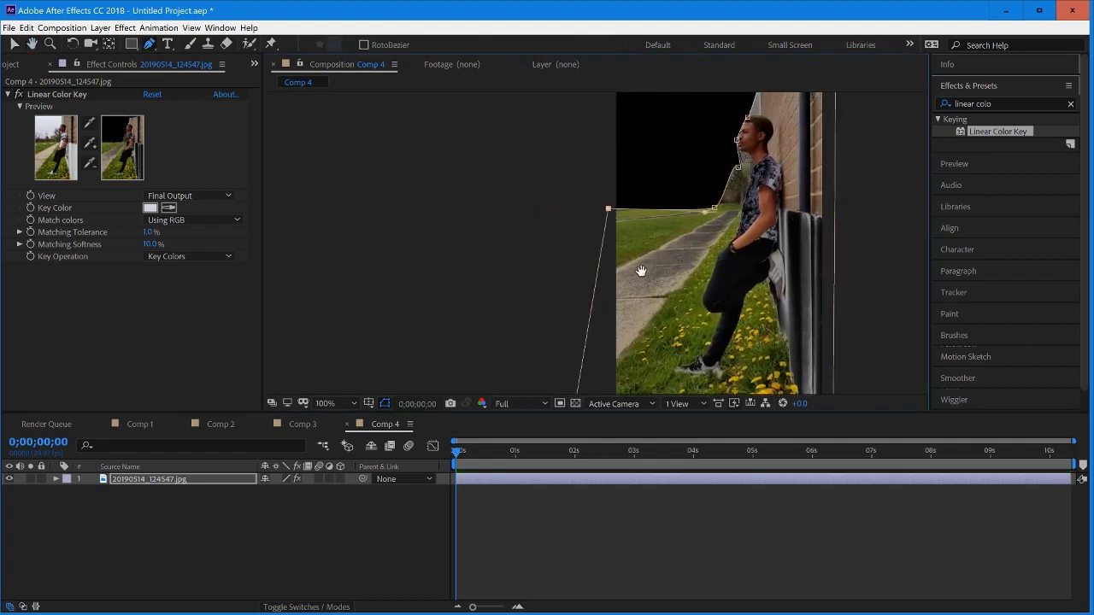
drag(639, 270, 616, 239)
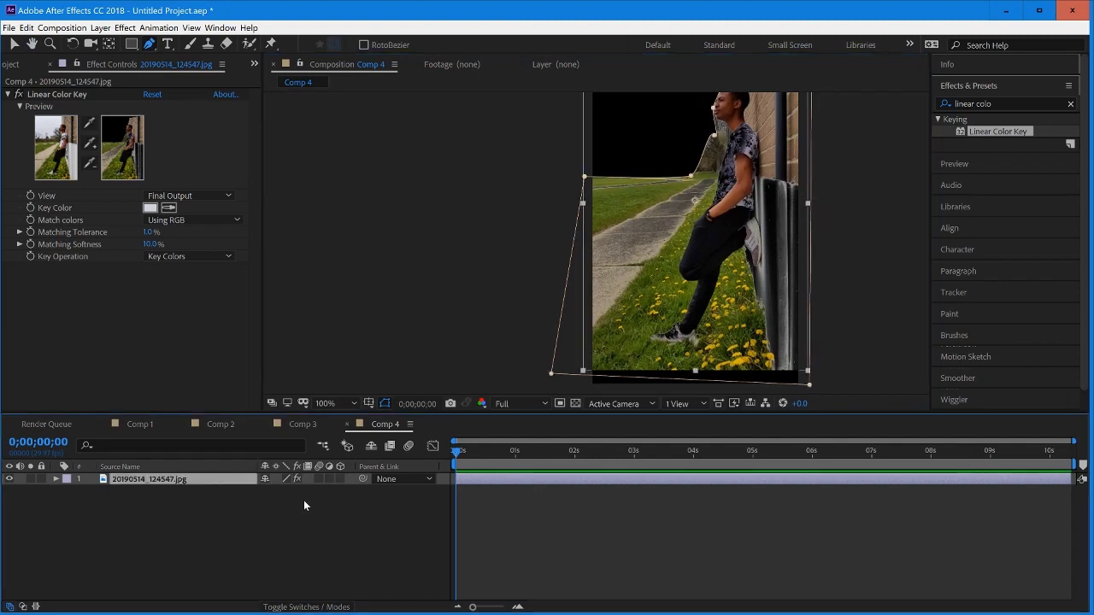
- Duplicate the photo layer and delete Mask 1 from the upper copy
key(ctrl+d)
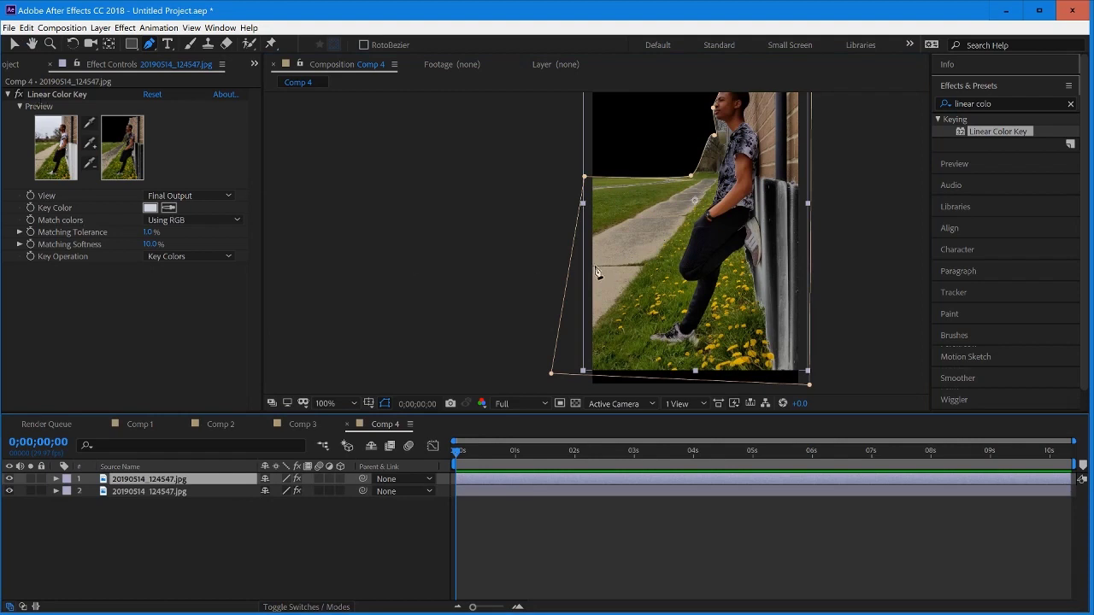
key(m)
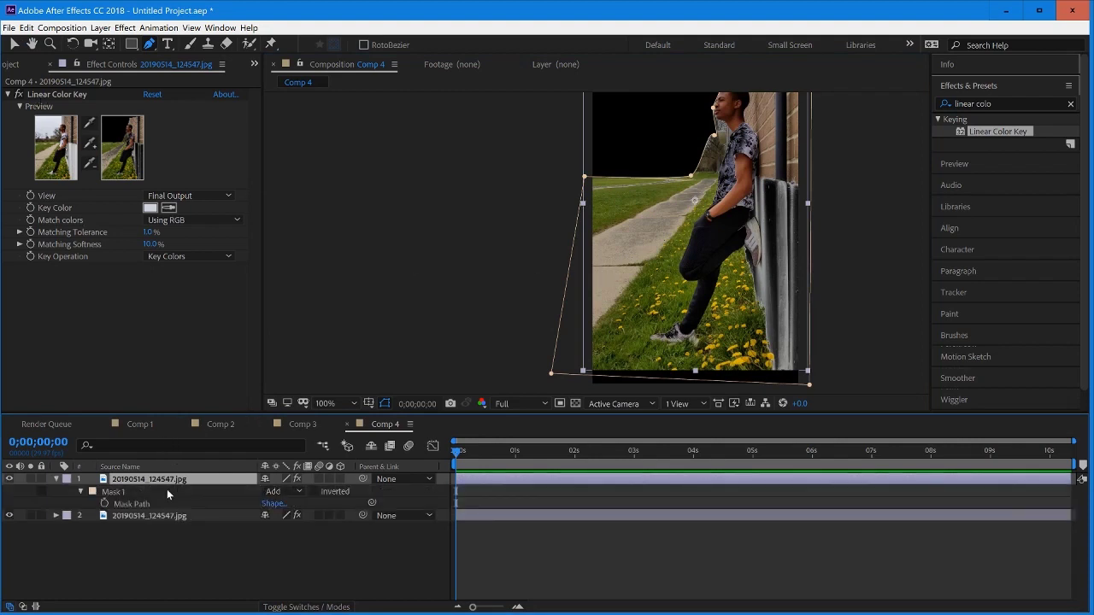
click(166, 488)
key(Delete)
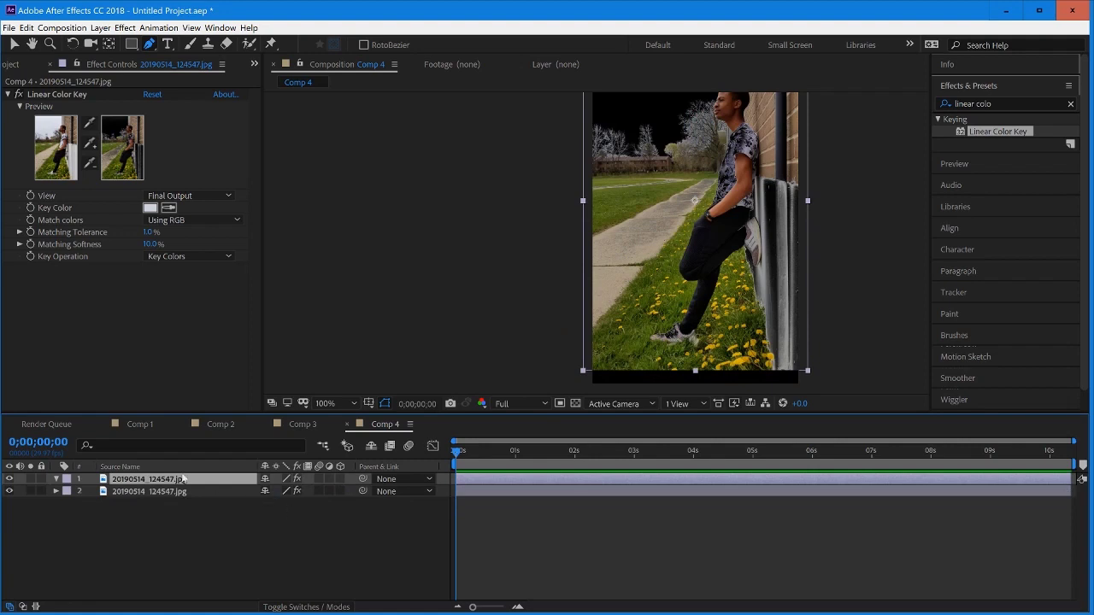
- Remove the Linear Color Key effect from the lower, masked photo layer
click(179, 499)
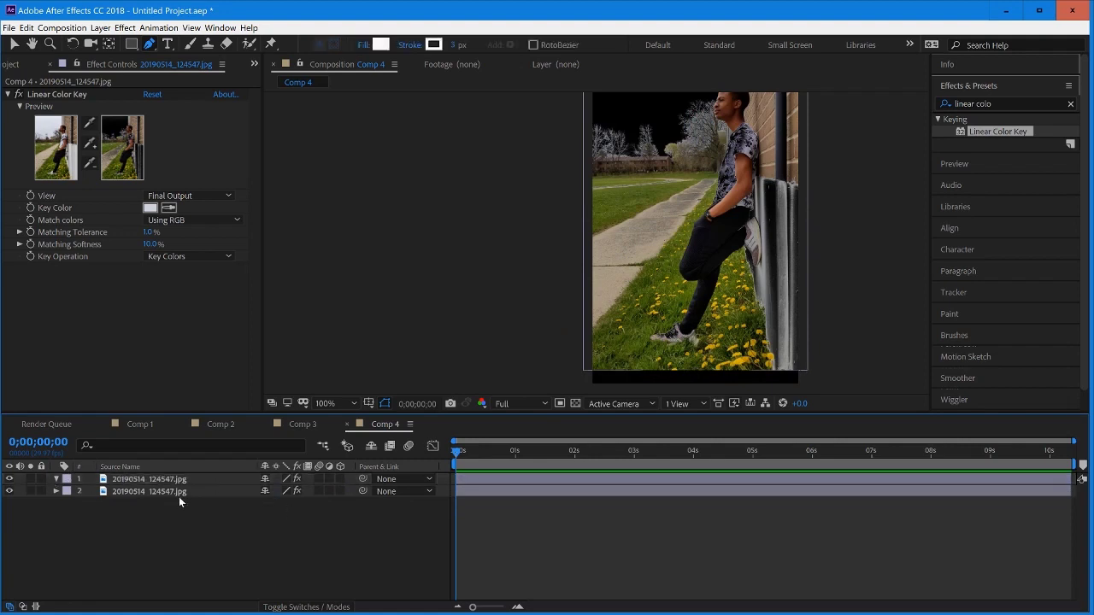
click(181, 494)
click(79, 92)
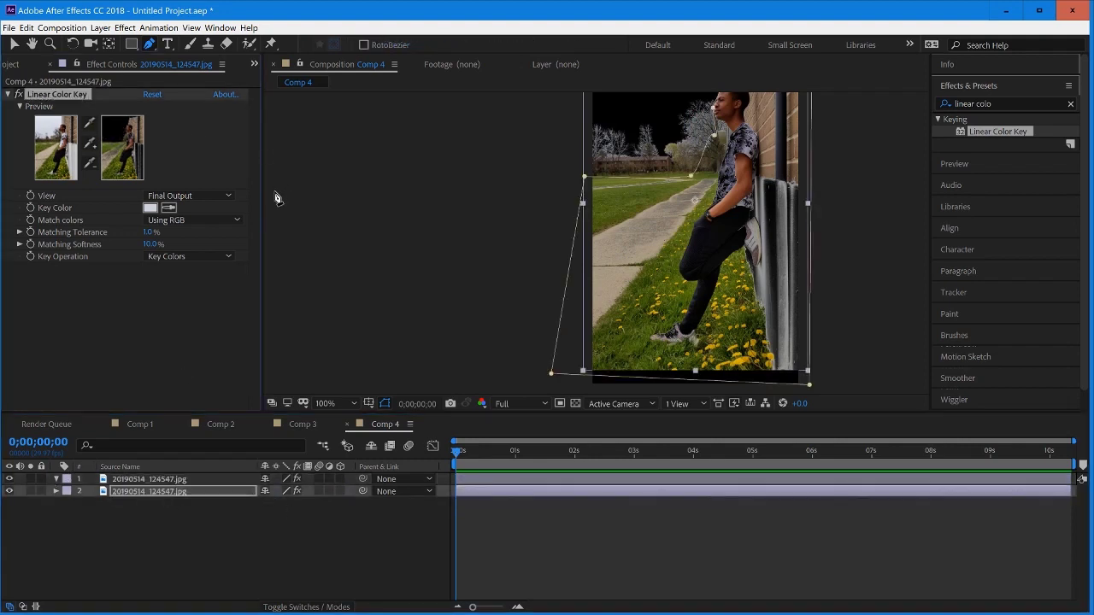
key(Delete)
click(13, 44)
click(336, 221)
key(space)
drag(422, 213, 390, 244)
drag(639, 209, 606, 247)
scroll(673, 230, up, 1)
drag(673, 184, 662, 247)
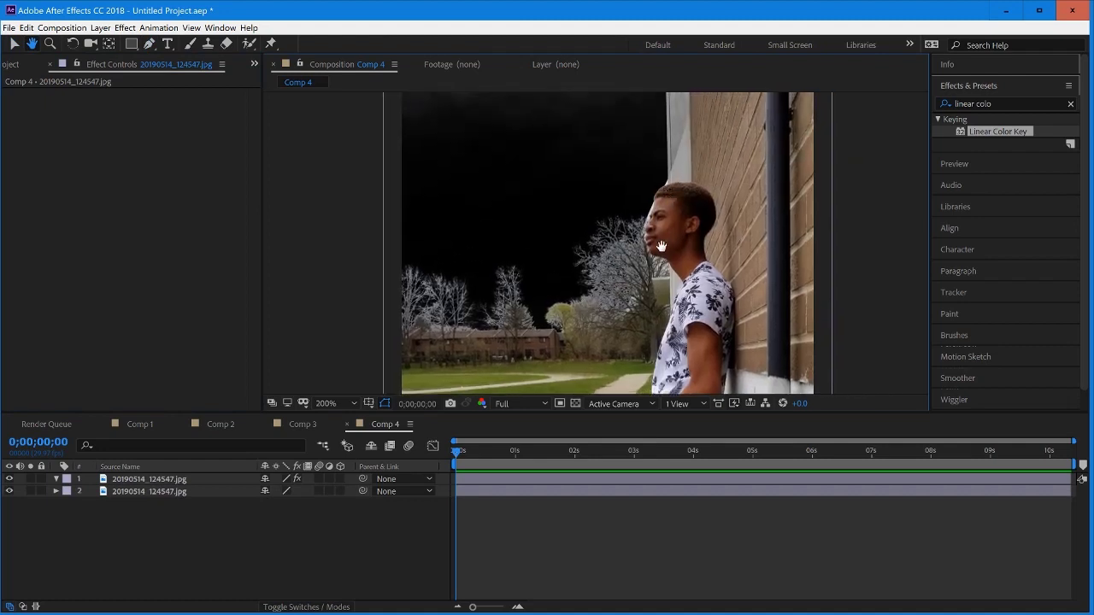
- Set the Mask Feather of Mask 1 on the lower photo layer to 238 pixels
click(170, 493)
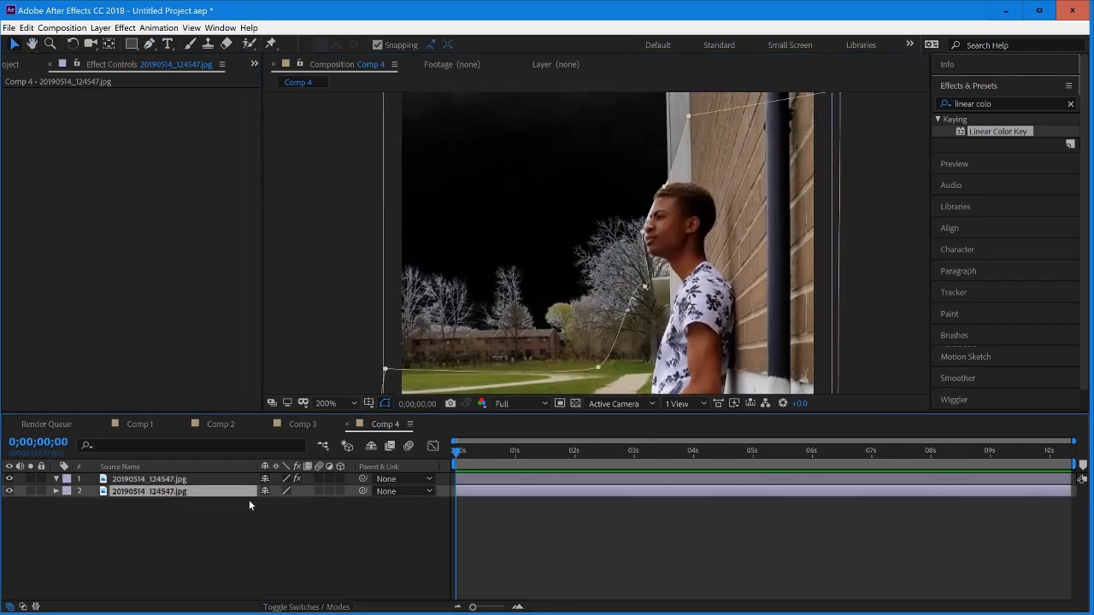
key(m)
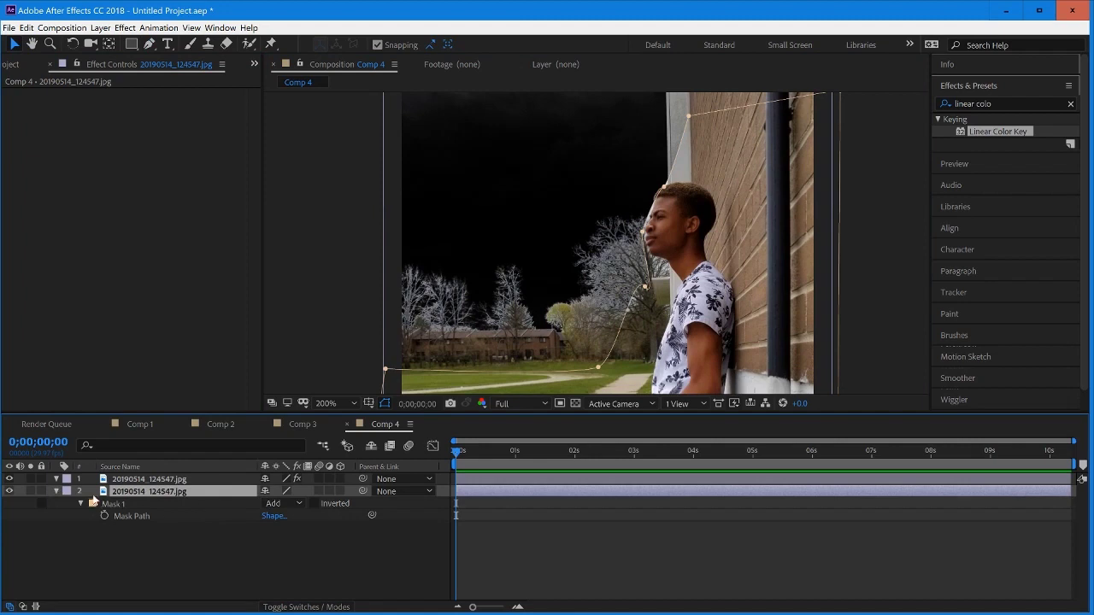
click(81, 504)
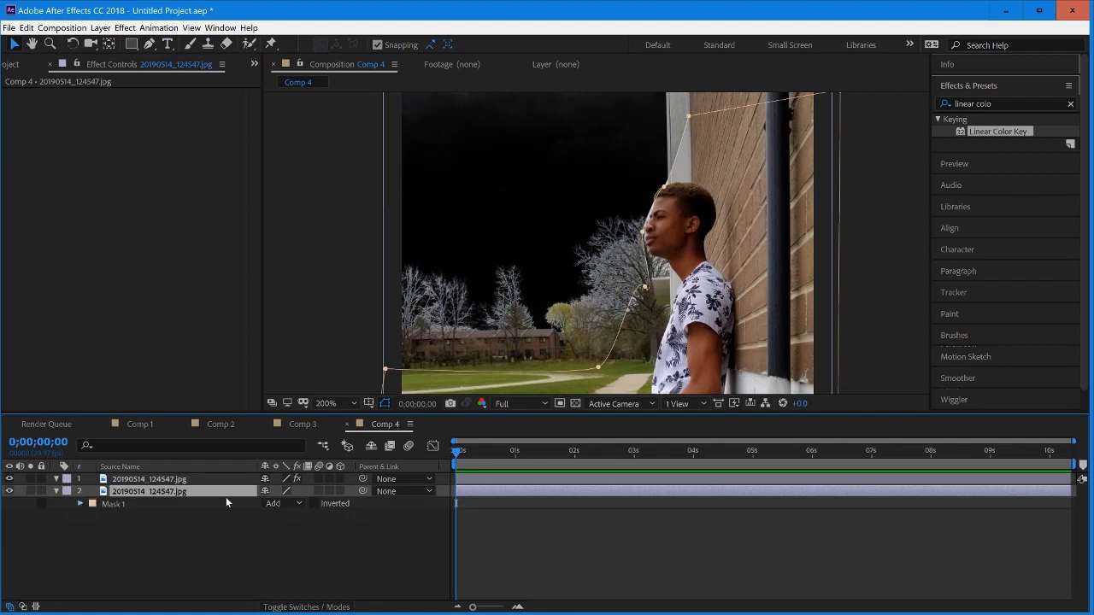
click(81, 503)
click(282, 528)
drag(378, 513, 439, 512)
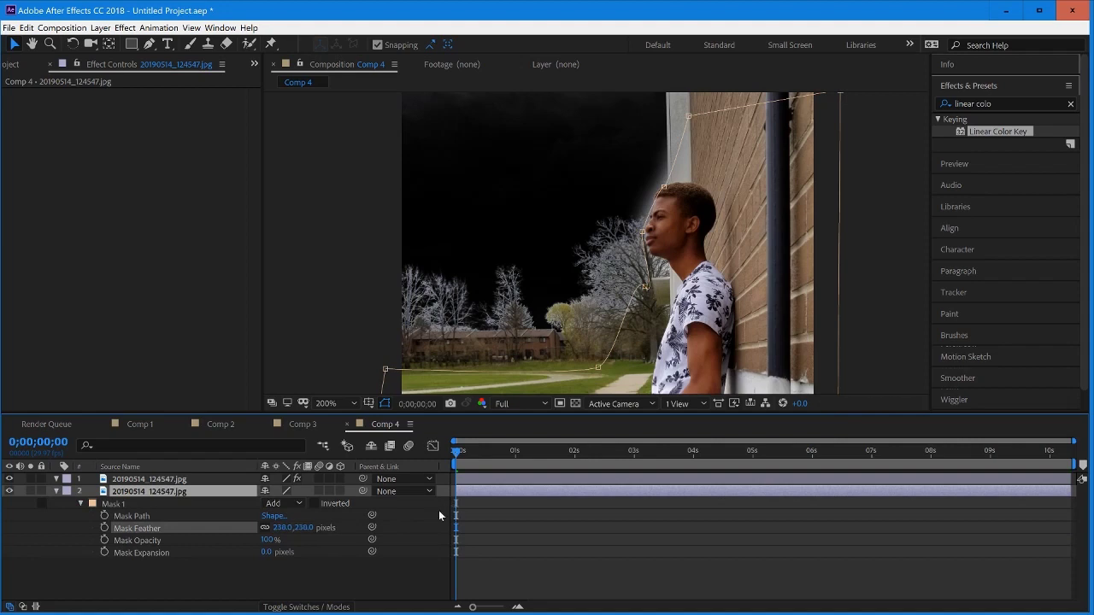
key(comma)
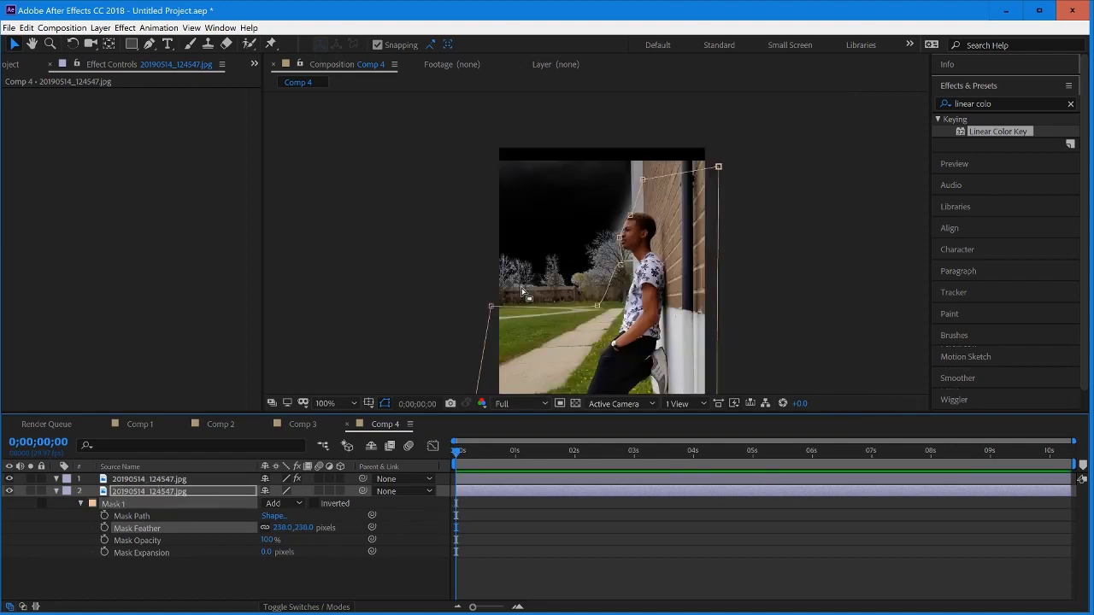
scroll(772, 213, down, 5)
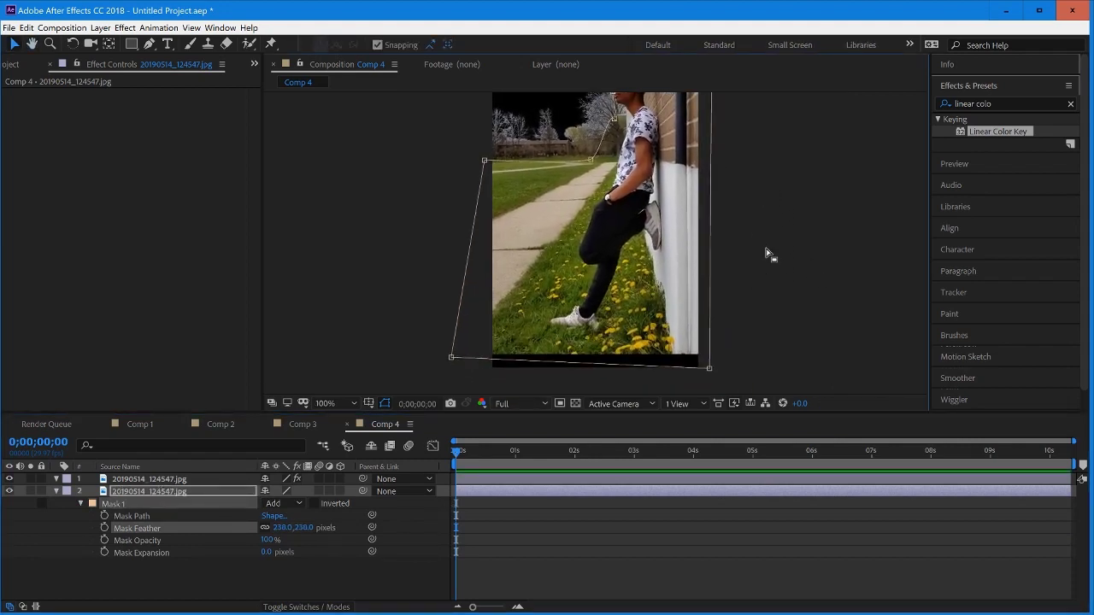
click(769, 248)
click(771, 238)
key(space)
drag(765, 198, 799, 291)
drag(796, 245, 799, 255)
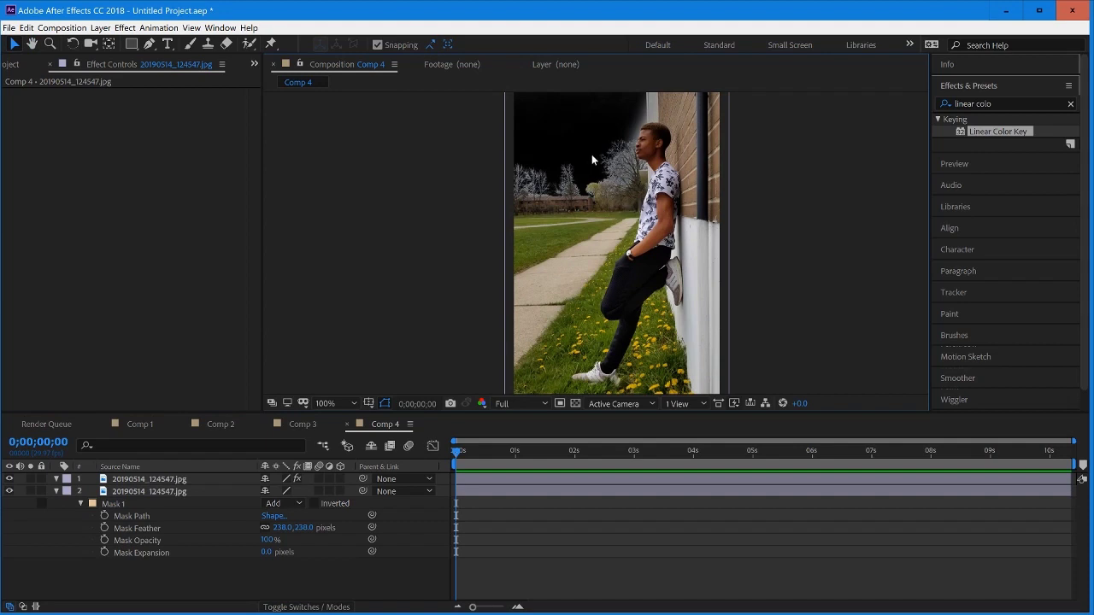
- Switch to the desktop, search Windows for "galaxy" and open the Galaxy Texture folder
click(1005, 11)
key(super+s)
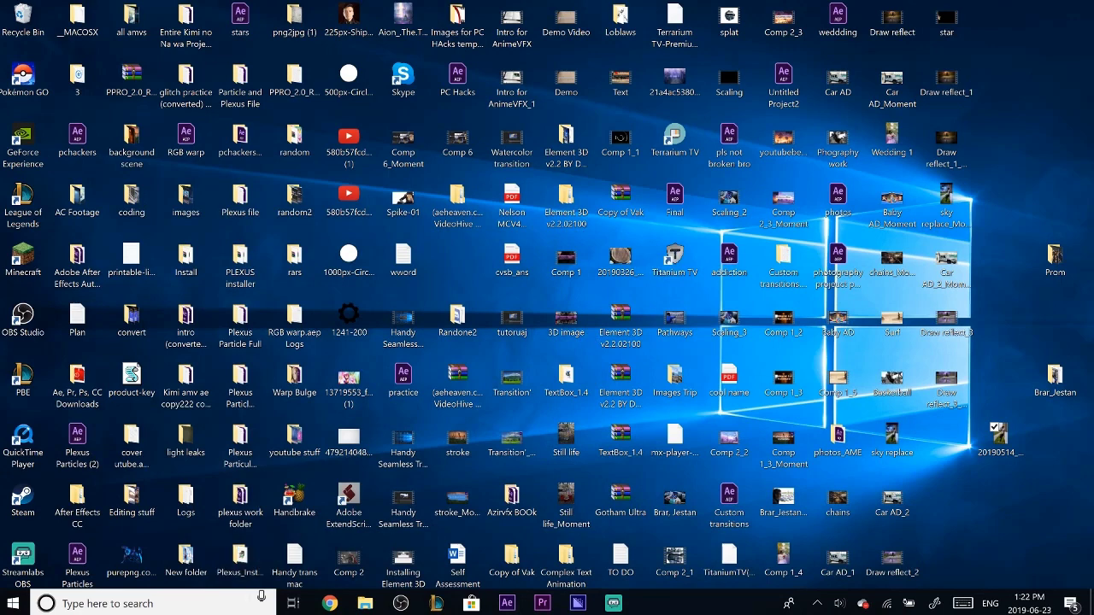
text(galaz)
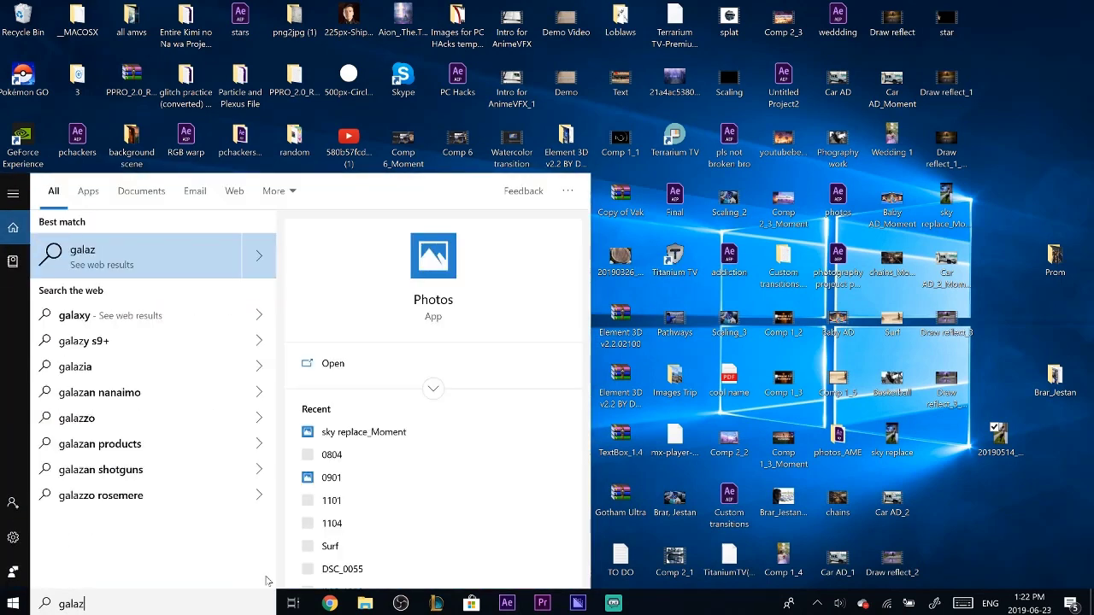
key(BackSpace)
text(xy)
click(145, 325)
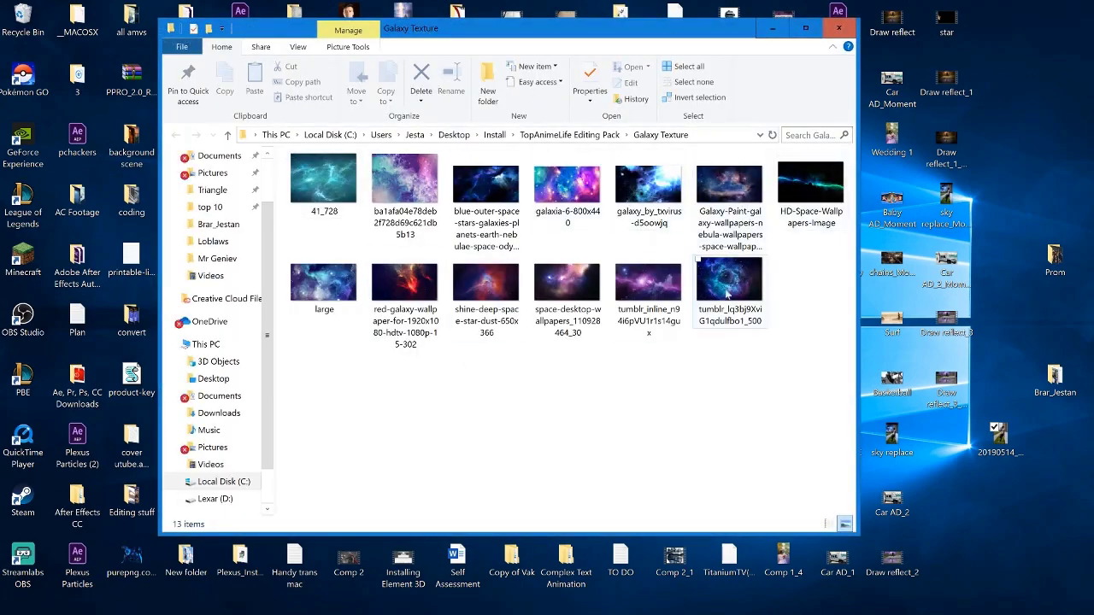
- Add the image space-desktop-wallpapers_110928464_30 to the Comp 4 timeline, starting at 0 seconds beneath both photo layers
click(498, 295)
drag(553, 306, 615, 540)
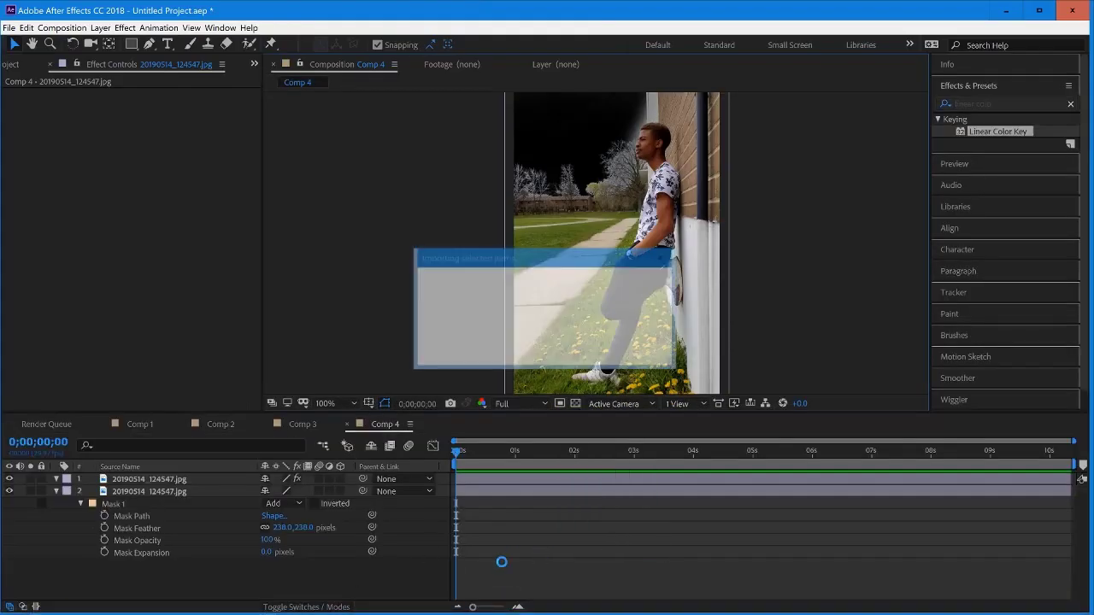
drag(520, 475, 539, 530)
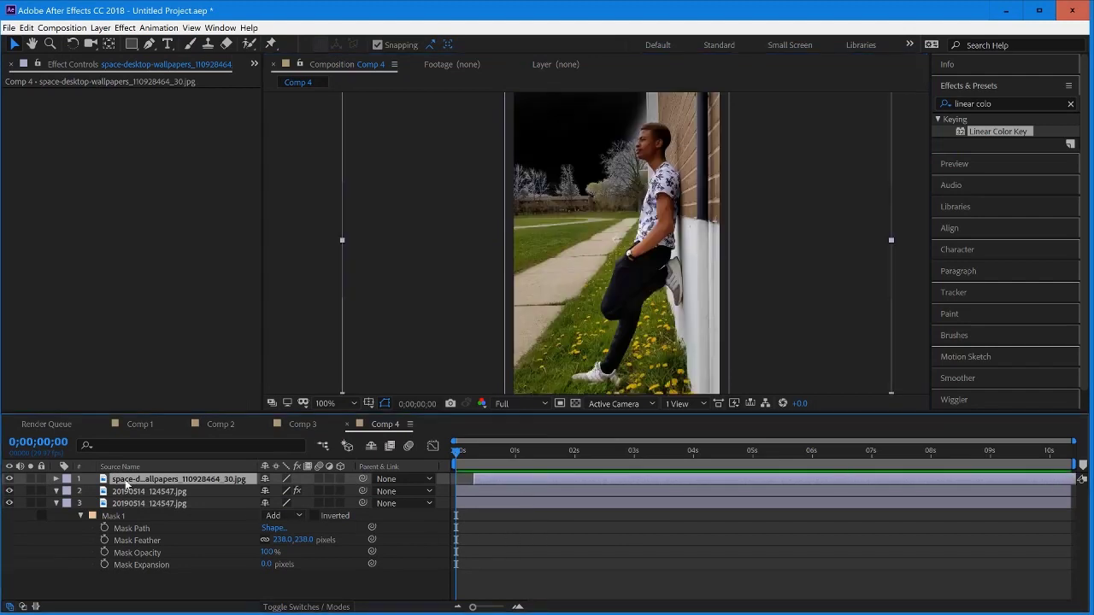
drag(126, 484, 111, 571)
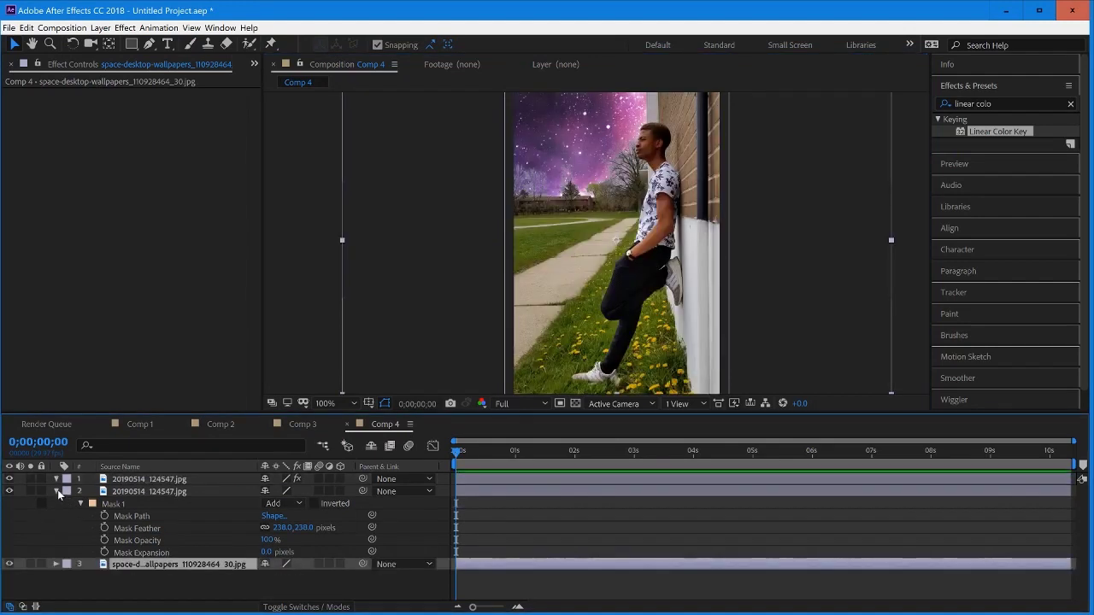
click(58, 492)
- Move the galaxy image upward so its upper edge meets the top of the photo and covers the sky gap
scroll(609, 254, down, 2)
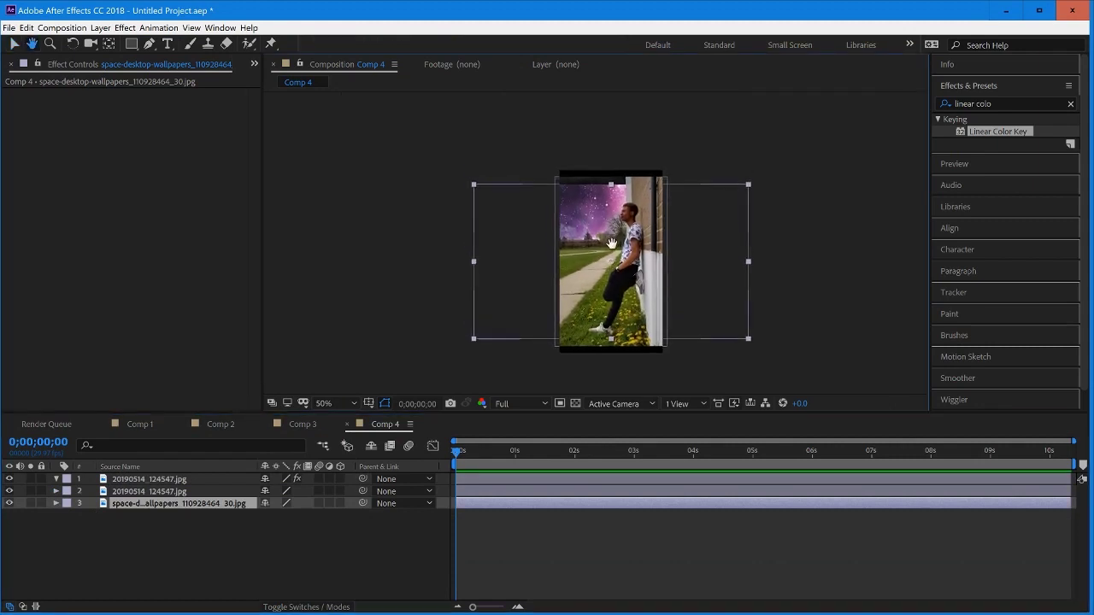
scroll(567, 186, up, 2)
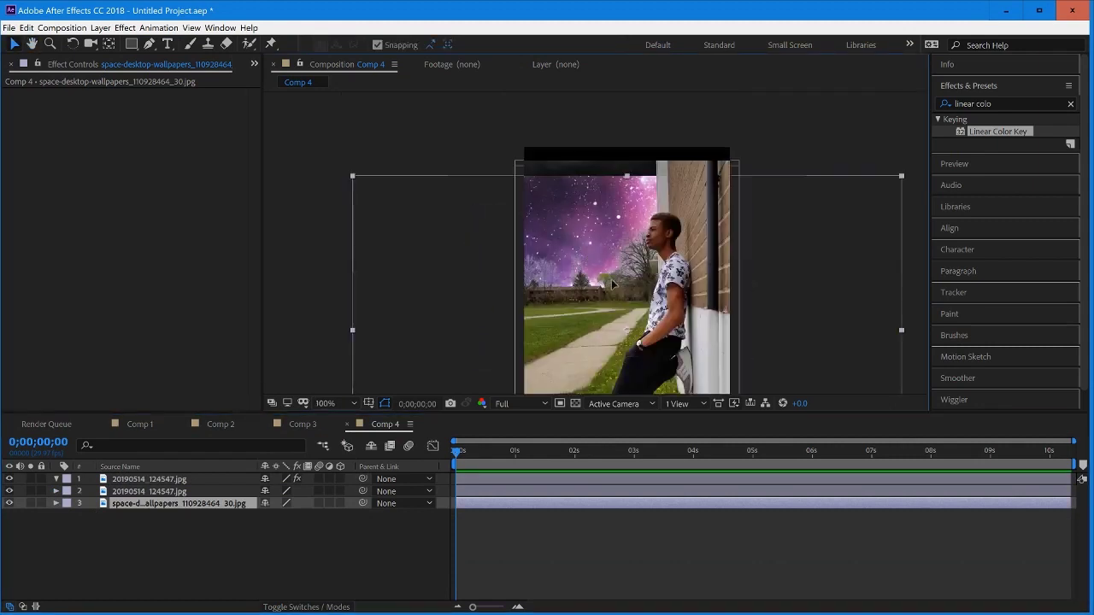
drag(609, 249, 615, 268)
click(796, 116)
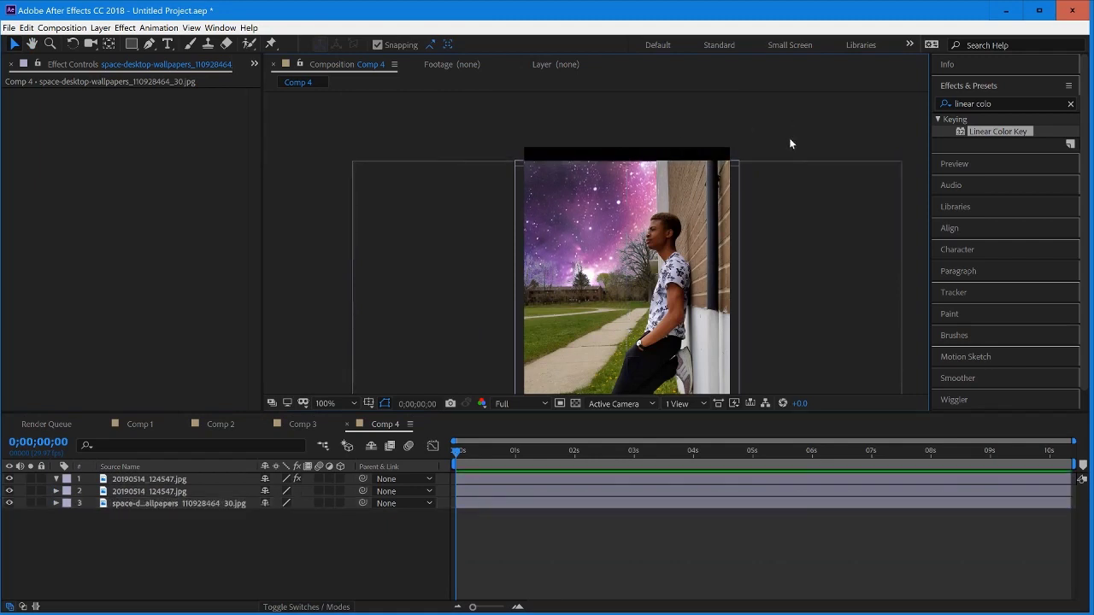
- Scale the galaxy layer to 49% and shift it sideways behind the photo
scroll(757, 286, up, 2)
click(209, 505)
key(s)
drag(295, 515, 269, 515)
drag(600, 202, 467, 200)
mouse_move(676, 271)
mouse_down()
mouse_move(626, 310)
mouse_move(659, 268)
mouse_move(664, 278)
mouse_move(669, 255)
mouse_up()
text(49)
key(Return)
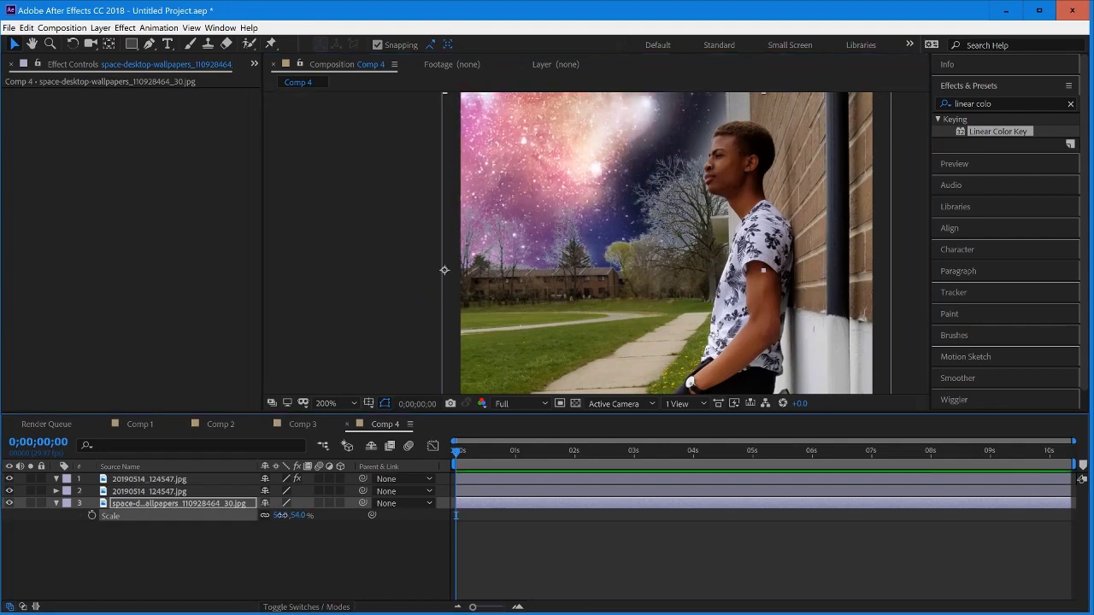
- Reposition the galaxy layer farther right and up to fill the whole sky, and collapse its properties
drag(635, 250, 699, 235)
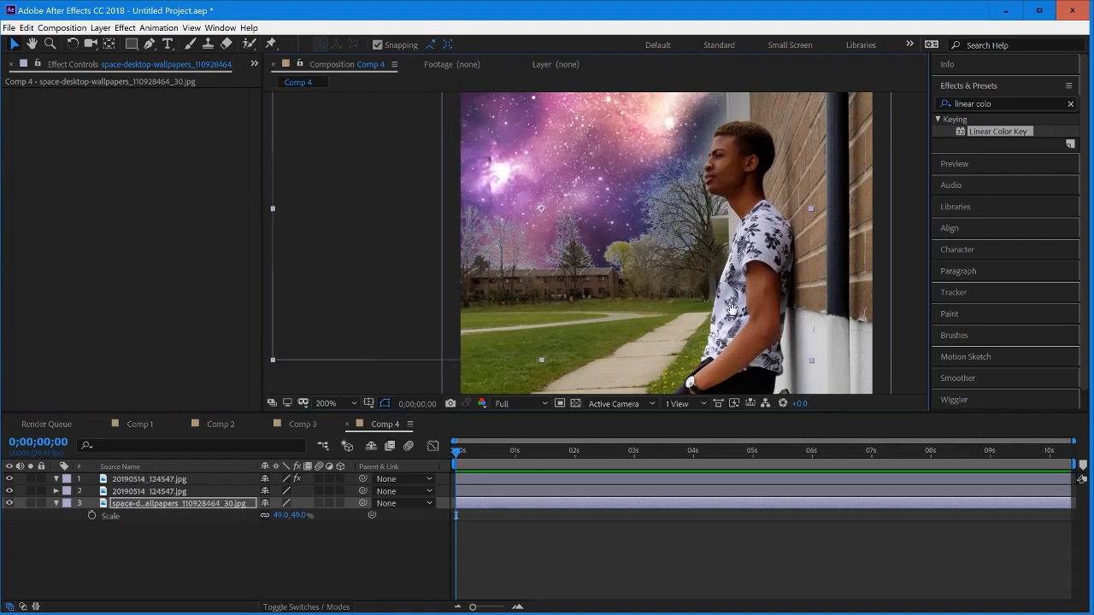
drag(733, 310, 673, 325)
click(883, 282)
drag(855, 307, 843, 254)
click(1020, 108)
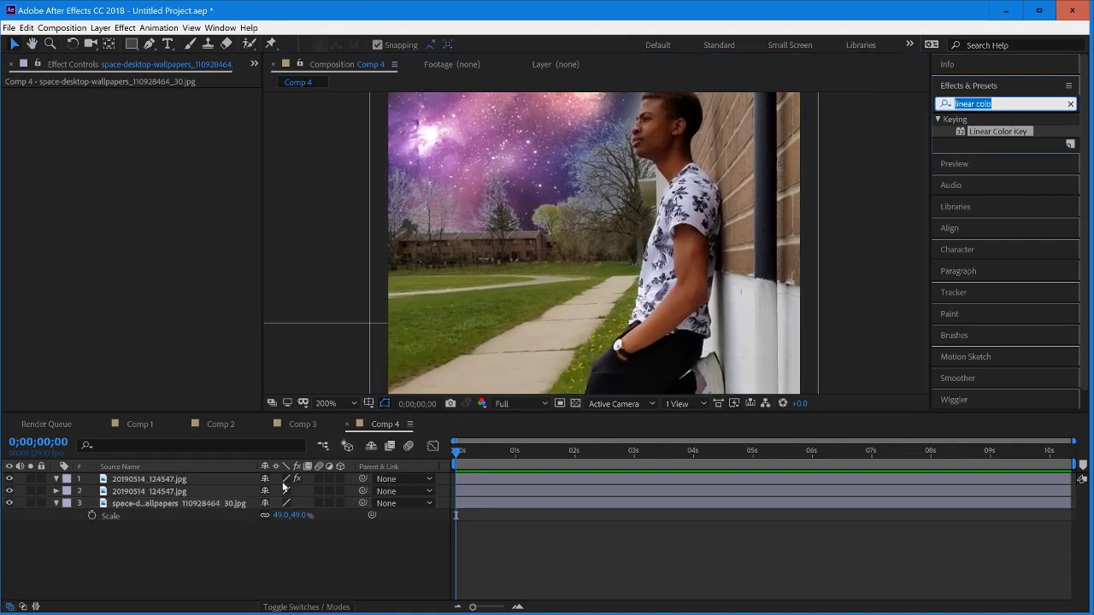
click(57, 503)
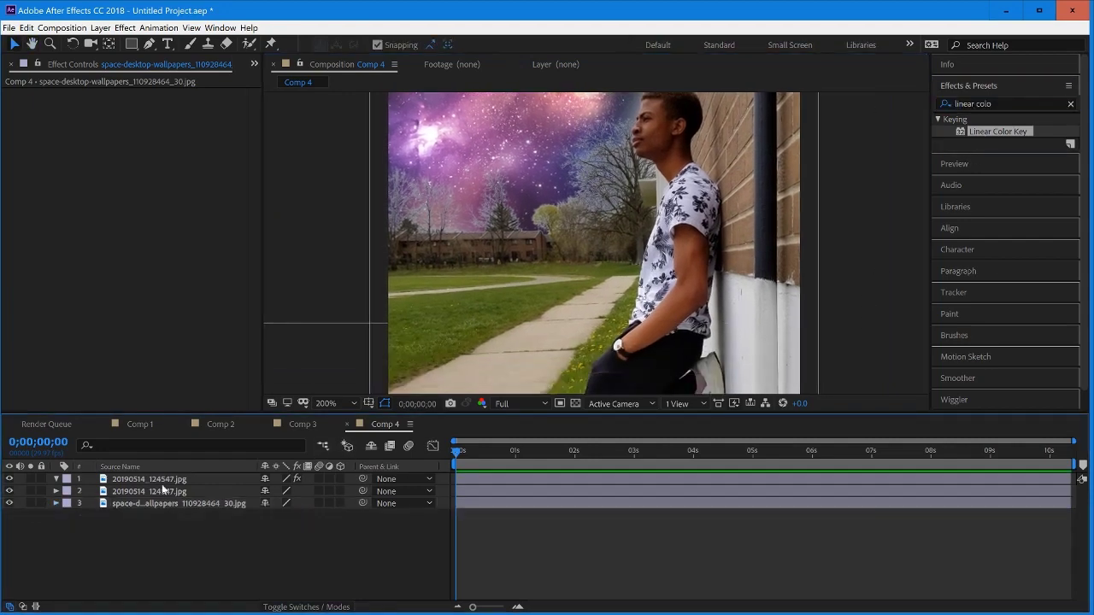
- Create a new adjustment layer above the upper photo layer
click(162, 484)
click(100, 27)
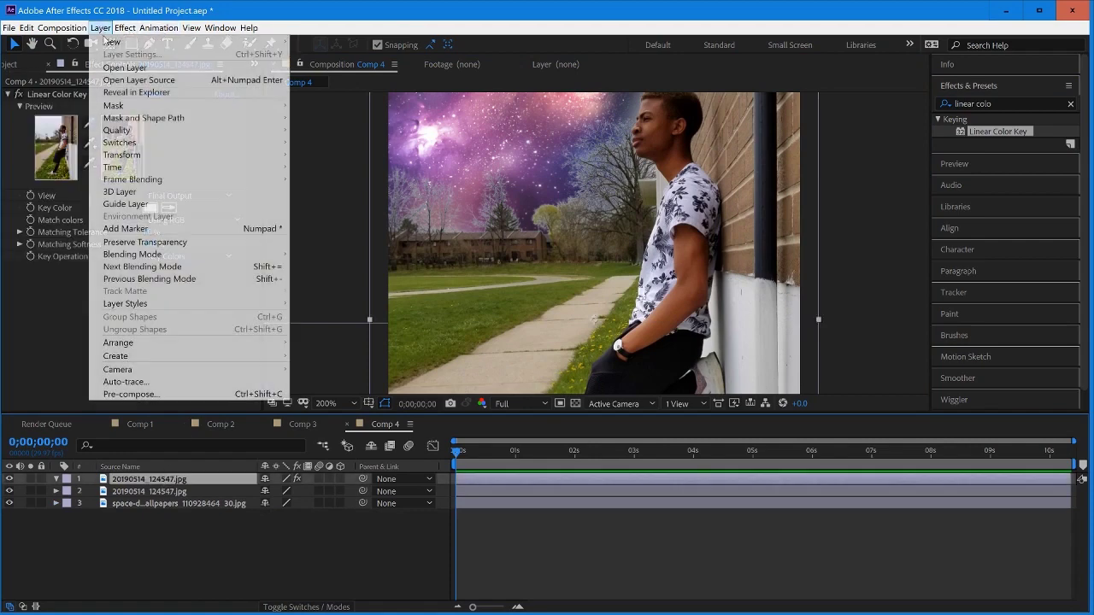
mouse_move(121, 47)
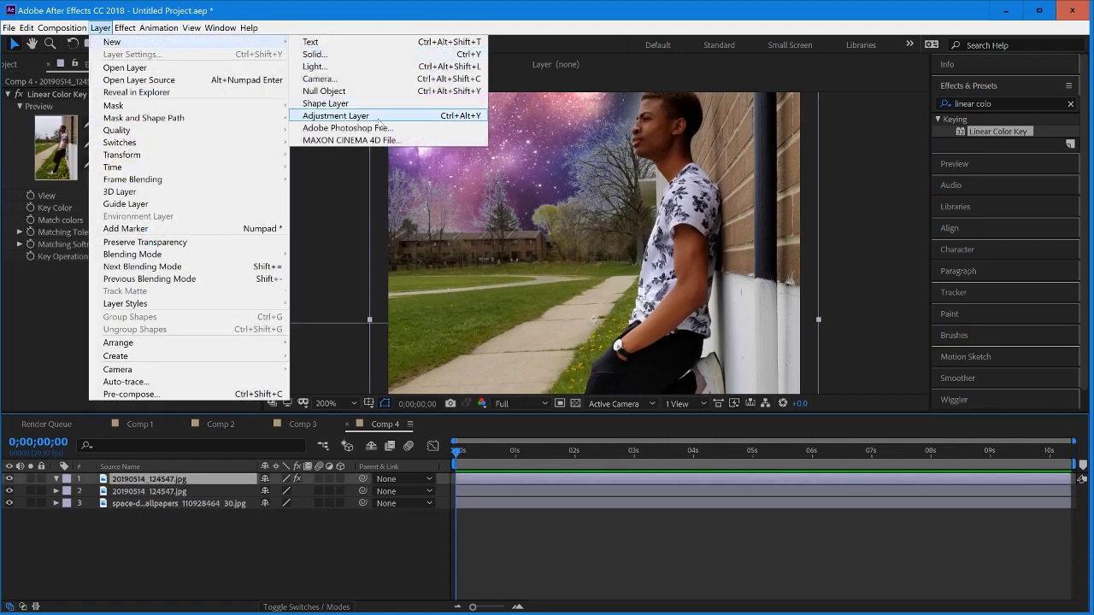
click(392, 116)
- Find the Curves effect and apply it to Adjustment Layer 1
drag(1000, 101, 793, 131)
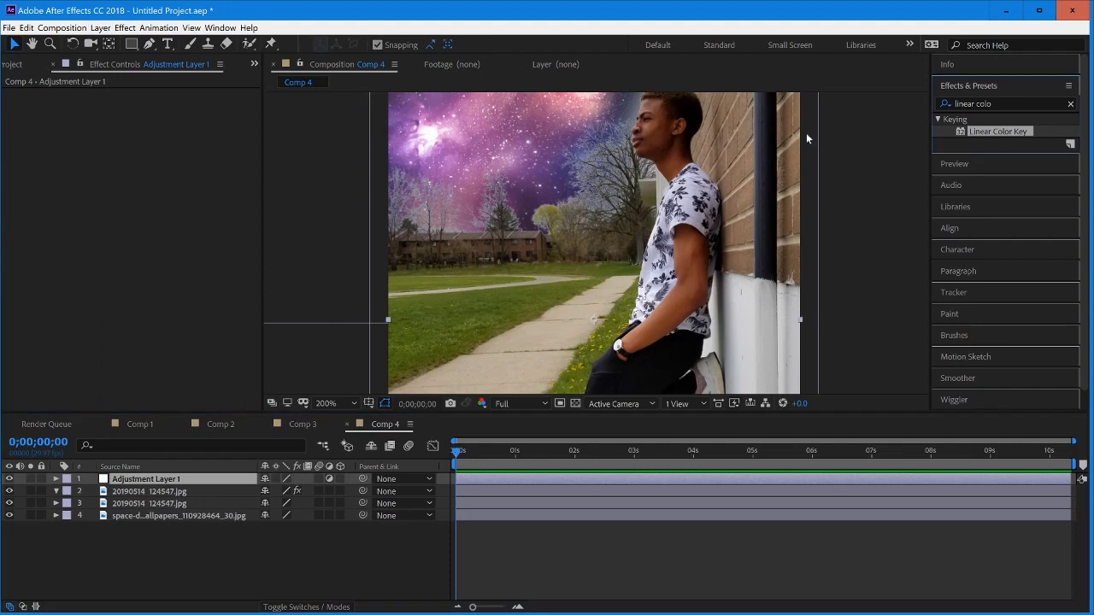
drag(998, 102, 824, 115)
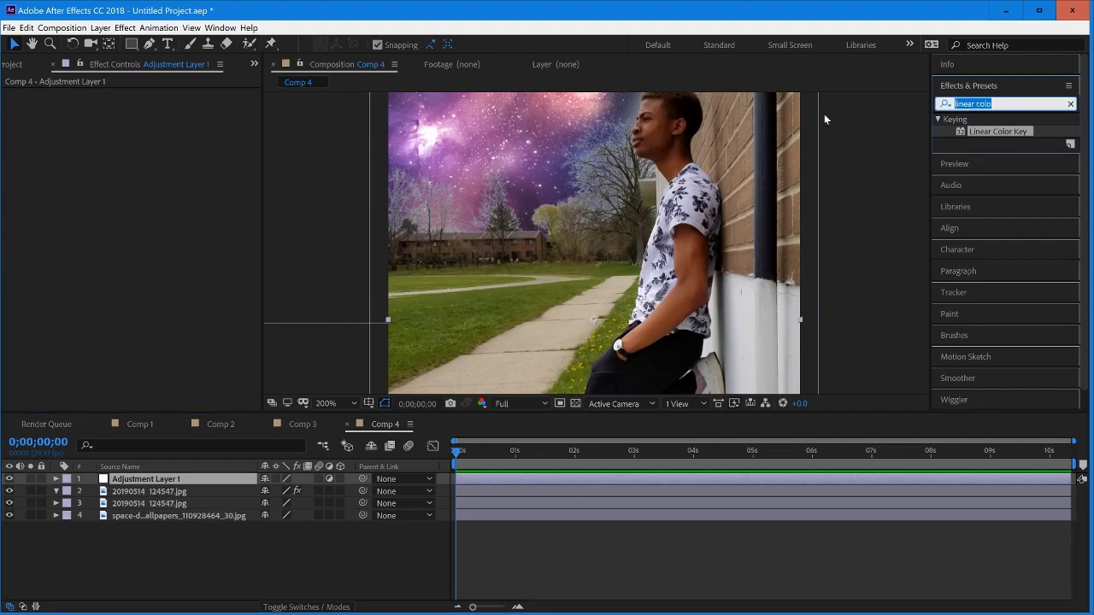
text(curves)
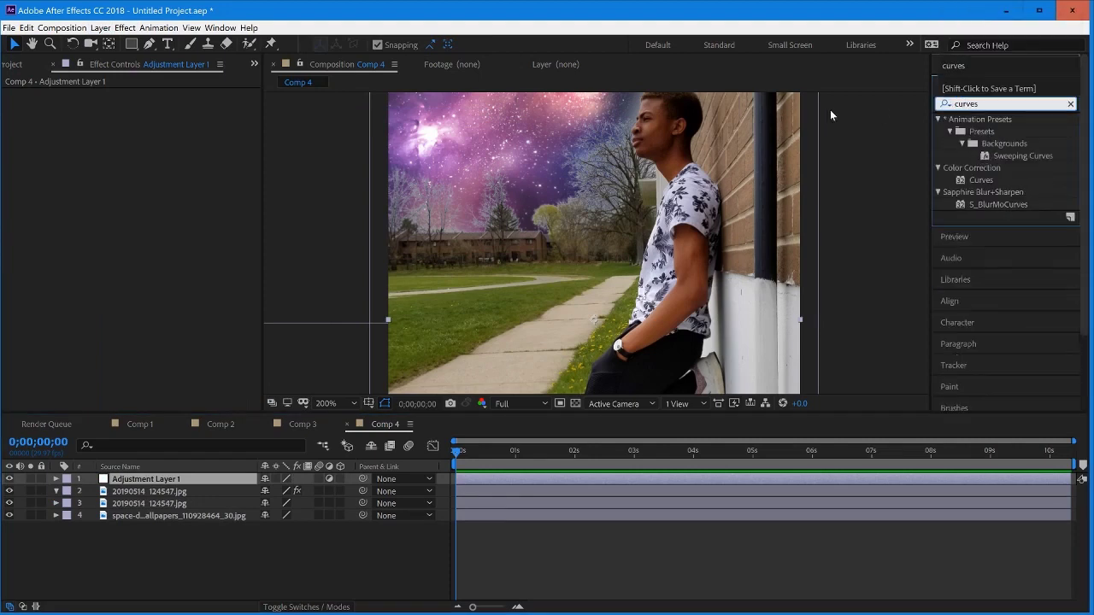
drag(980, 181, 576, 481)
- Find the Levels effect, apply it to Adjustment Layer 1, and clear the effects search
click(1025, 104)
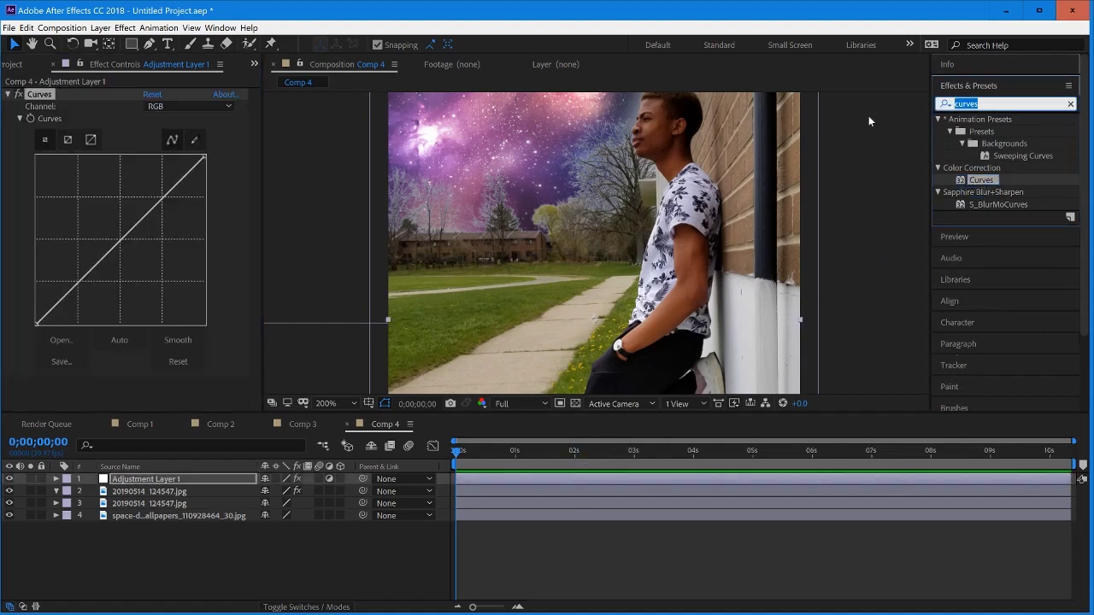
text(levels)
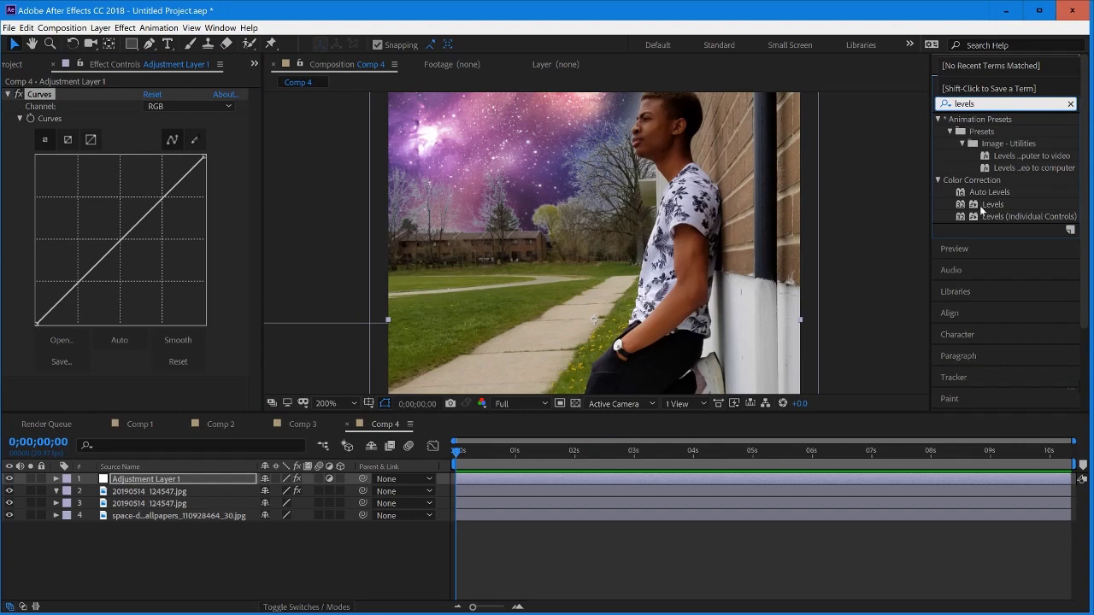
drag(980, 205, 563, 483)
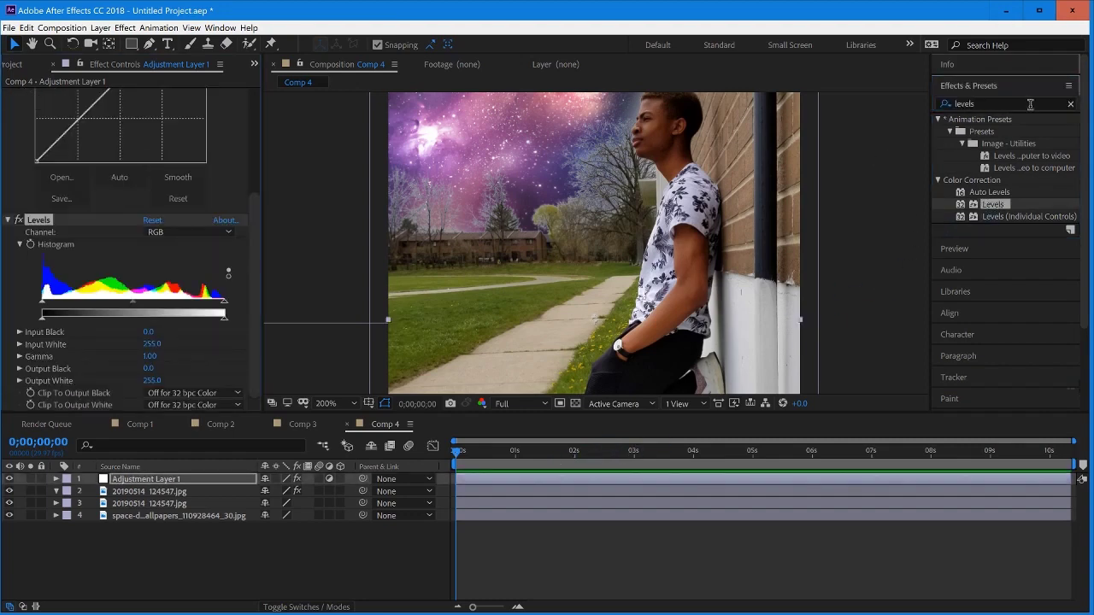
key(BackSpace)
key(BackSpace)
key(BackSpace)
key(BackSpace)
key(BackSpace)
key(BackSpace)
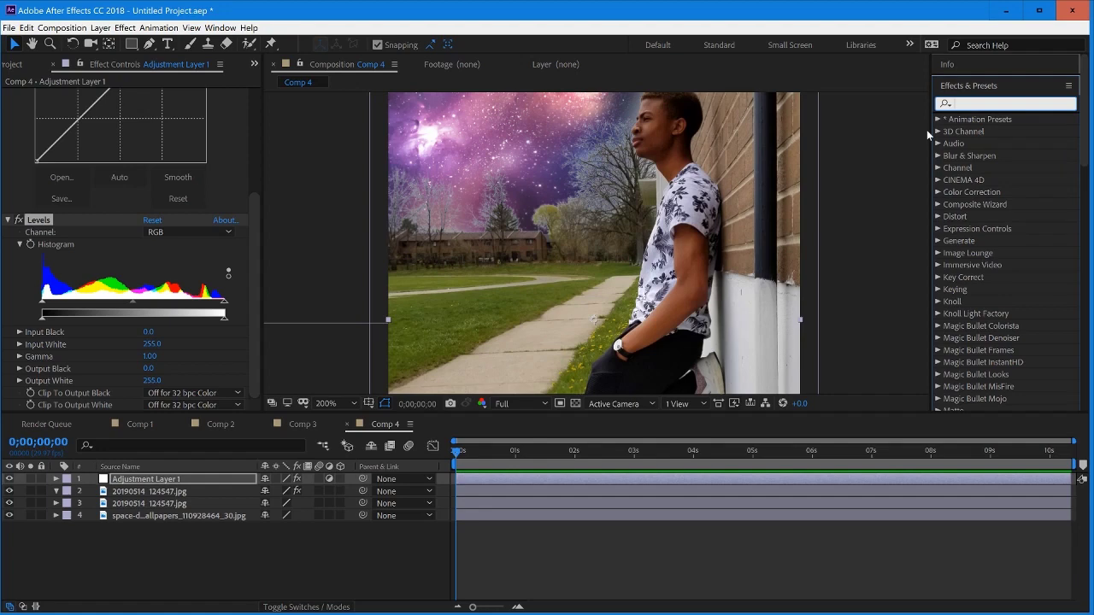
- Darken the adjustment layer's RGB curve by pulling a midtone point and a shadow point slightly below the diagonal
scroll(190, 235, up, 5)
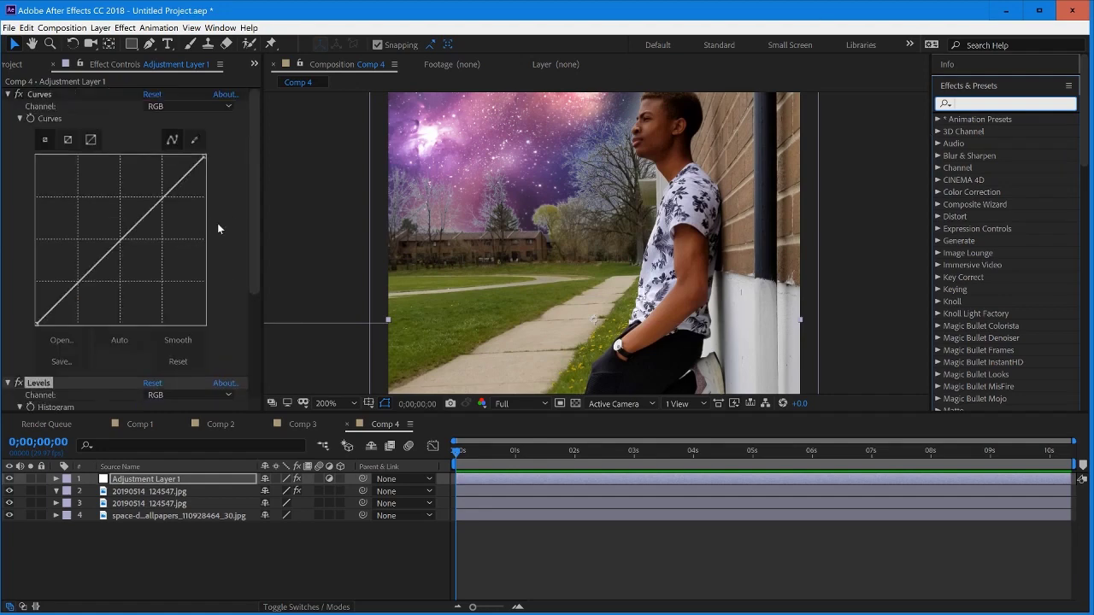
drag(254, 214, 253, 217)
mouse_move(125, 231)
mouse_down()
mouse_move(136, 249)
mouse_move(127, 243)
mouse_up()
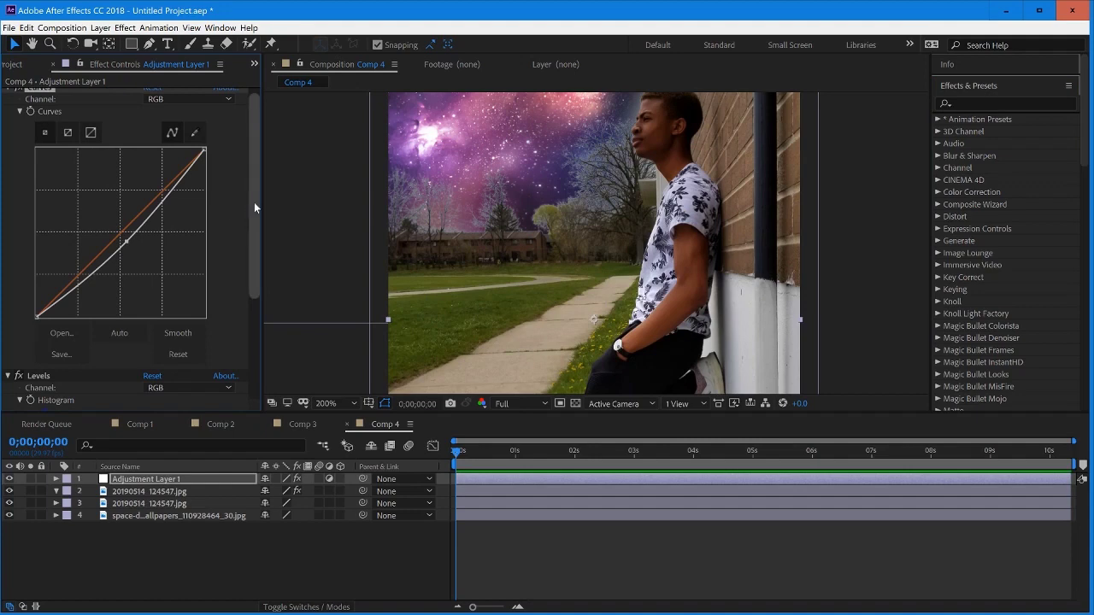
drag(254, 201, 253, 230)
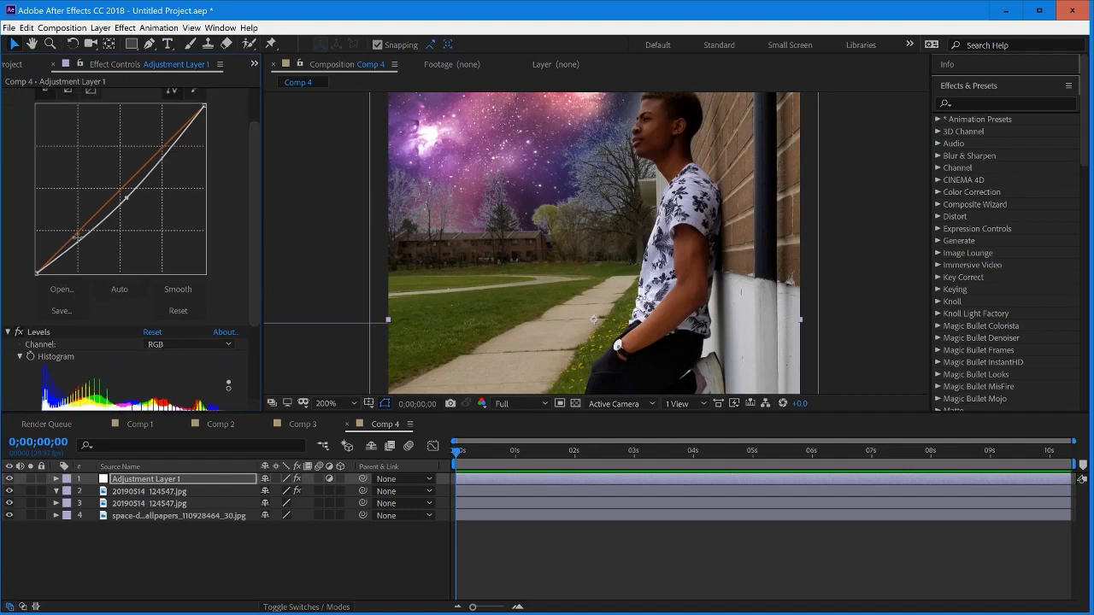
drag(86, 236, 86, 240)
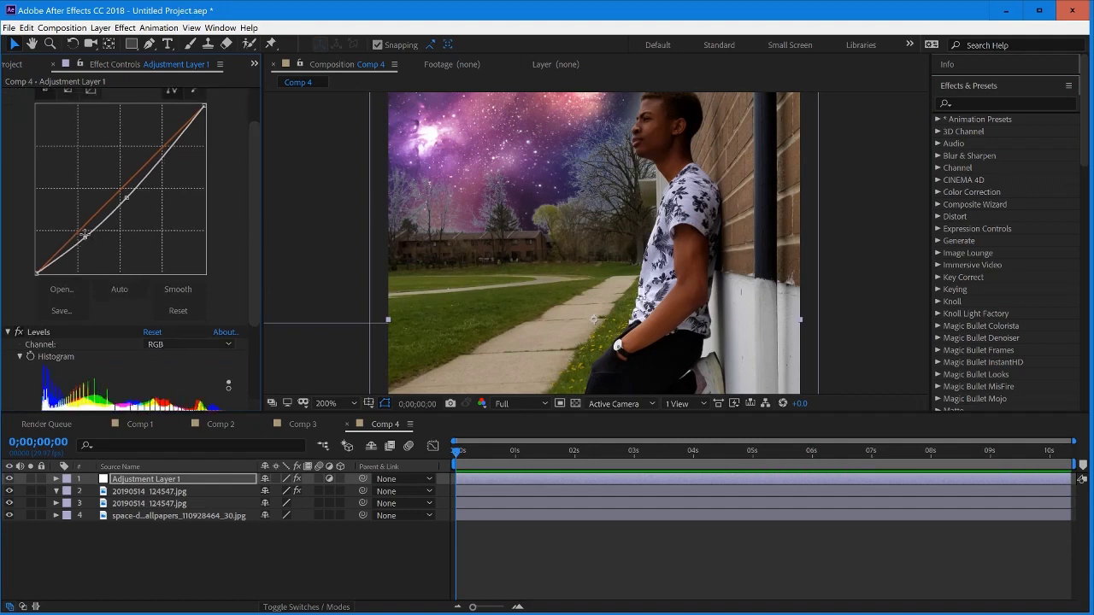
drag(78, 235, 84, 242)
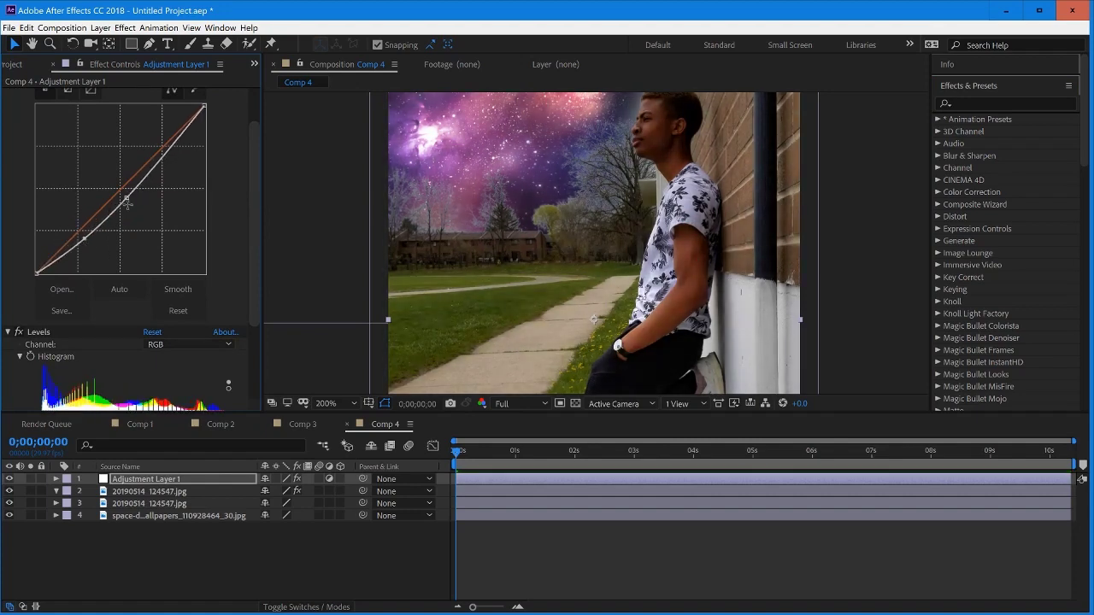
- Add a highlight point raised slightly above the diagonal on the RGB curve and fine-tune the midtone and shadow points for an S-shape
click(162, 159)
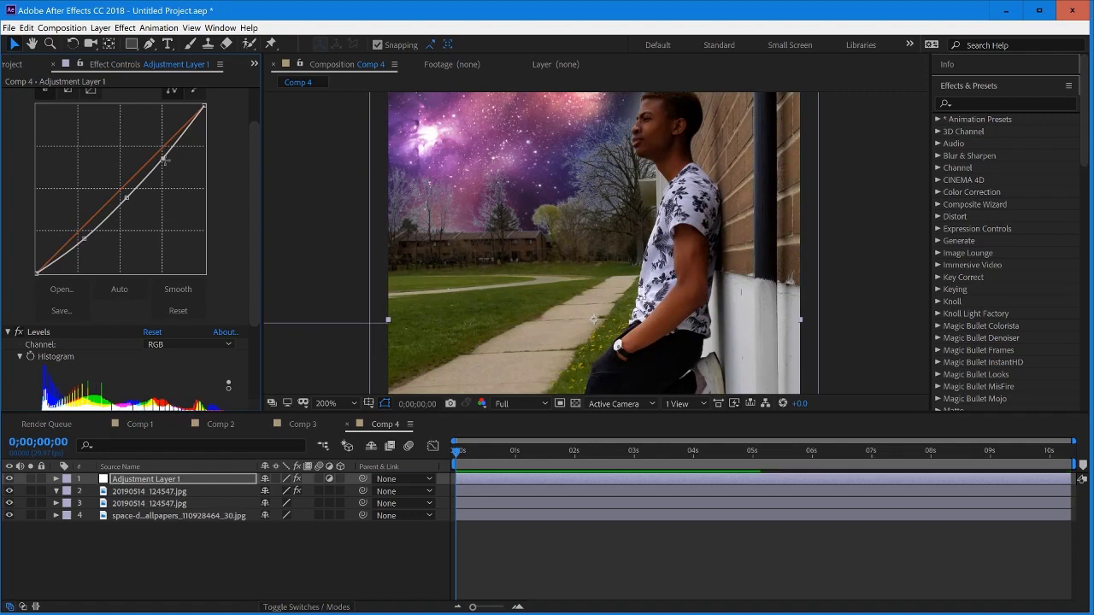
drag(163, 157, 160, 149)
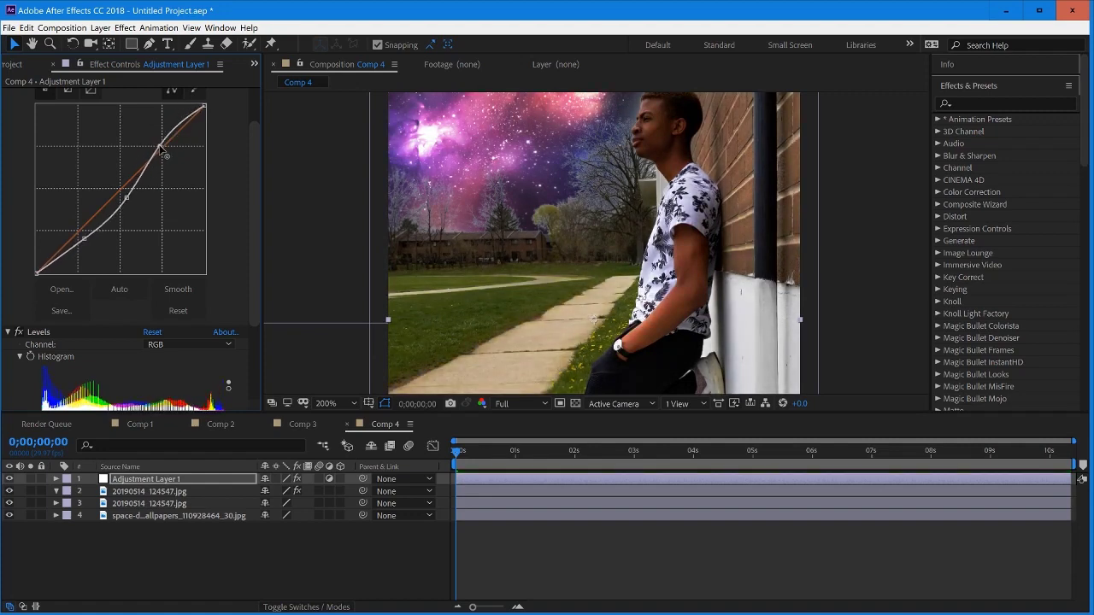
drag(125, 199, 122, 199)
drag(83, 241, 90, 239)
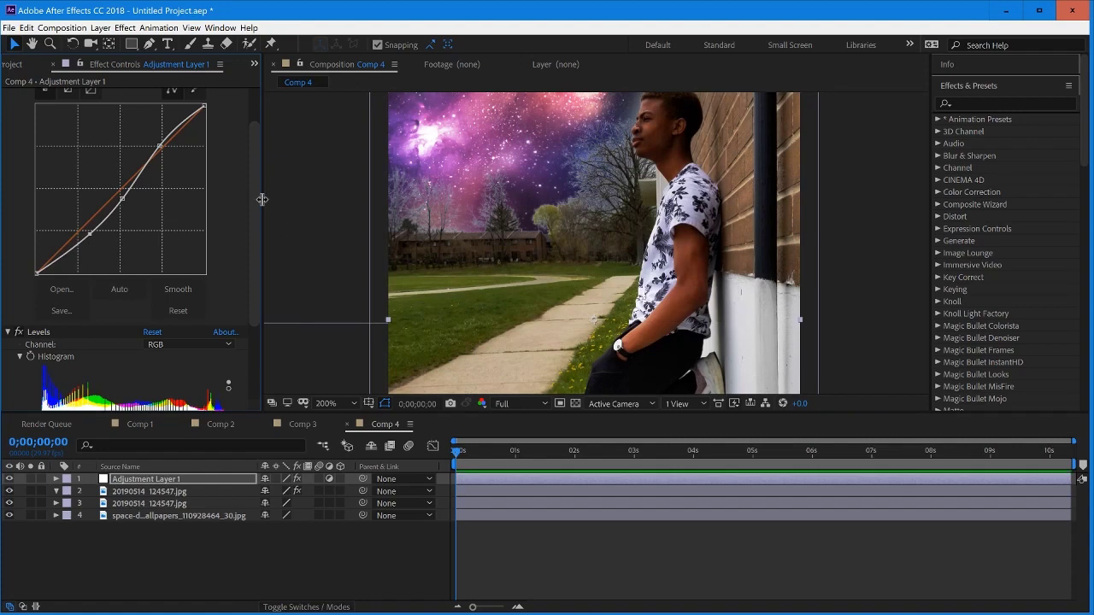
- In Levels on the adjustment layer, set Input White to 232.1, Output White to 247.4 and Output Black to about 12
drag(252, 187, 241, 286)
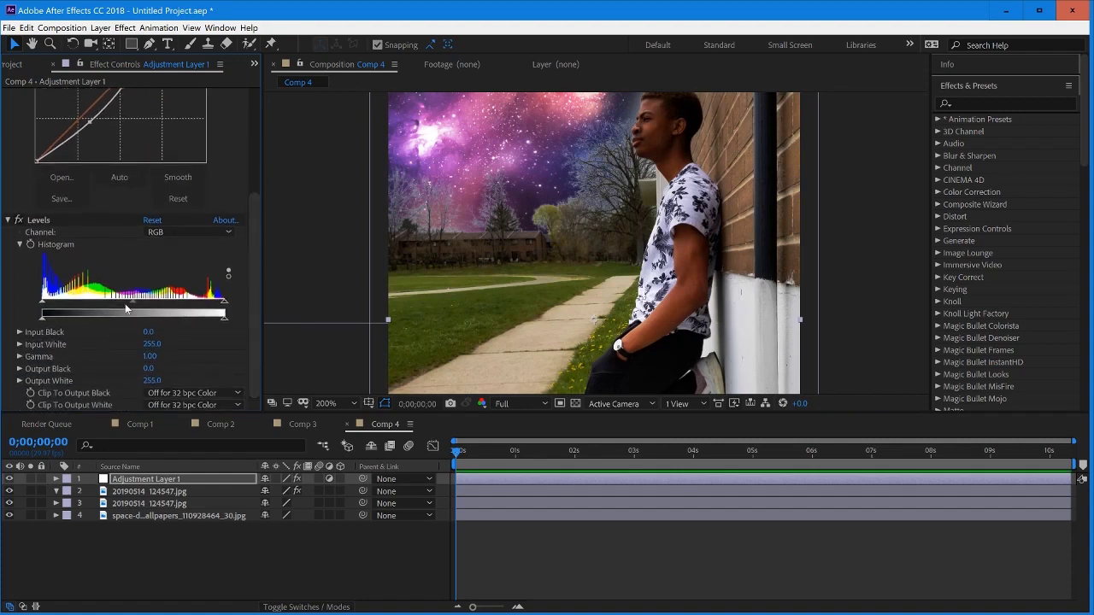
mouse_move(151, 344)
mouse_down()
mouse_move(161, 341)
mouse_move(147, 342)
mouse_up()
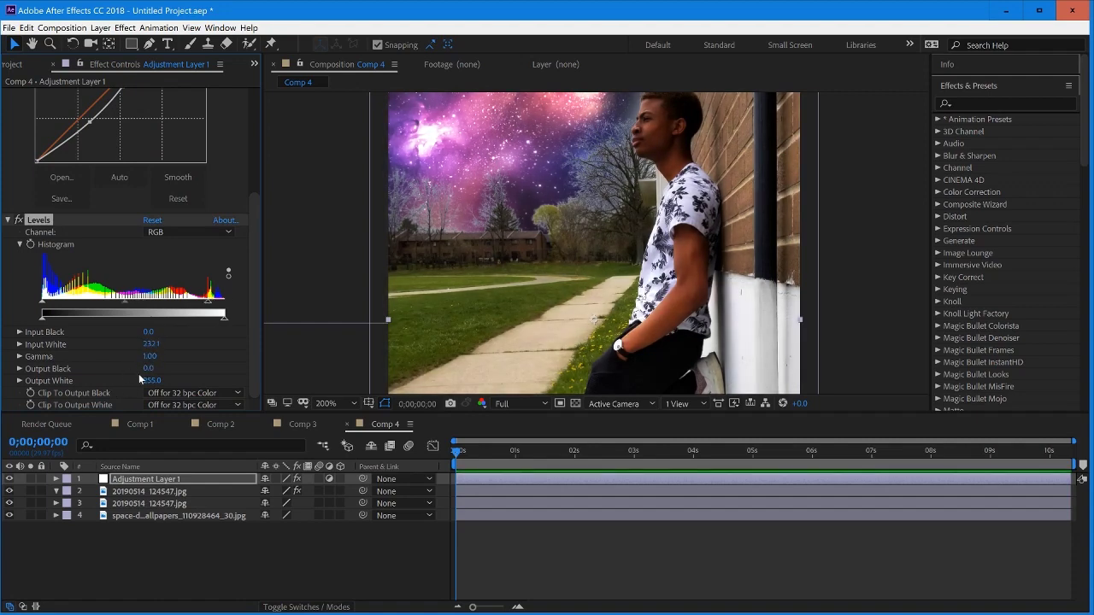
drag(149, 378, 155, 361)
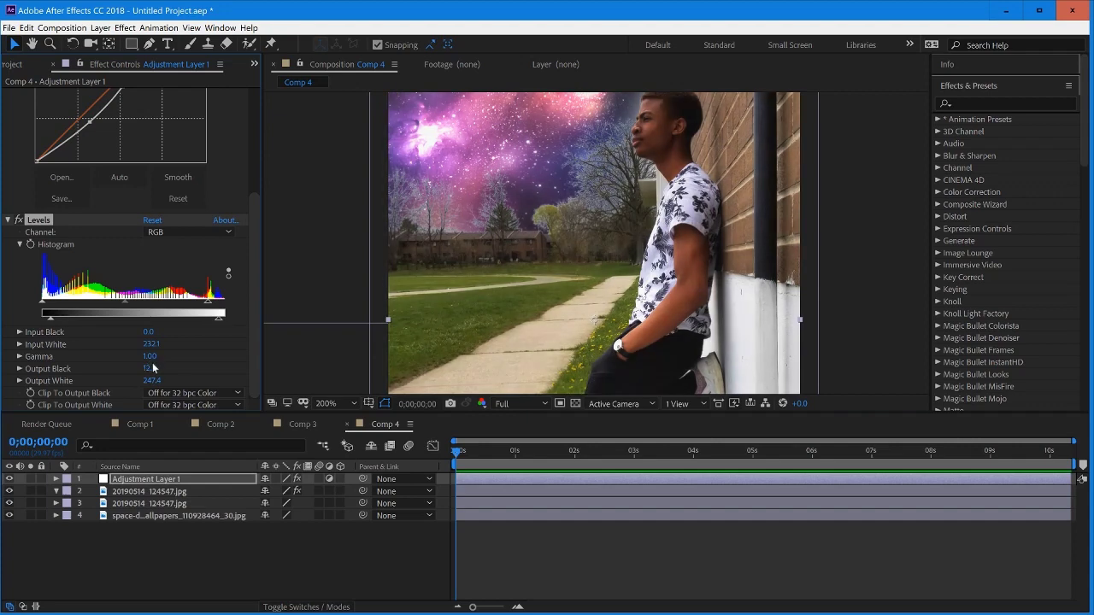
- Draw a closed, curved pen mask around the man on Adjustment Layer 1, extending past both sides of the photo
scroll(371, 326, down, 1)
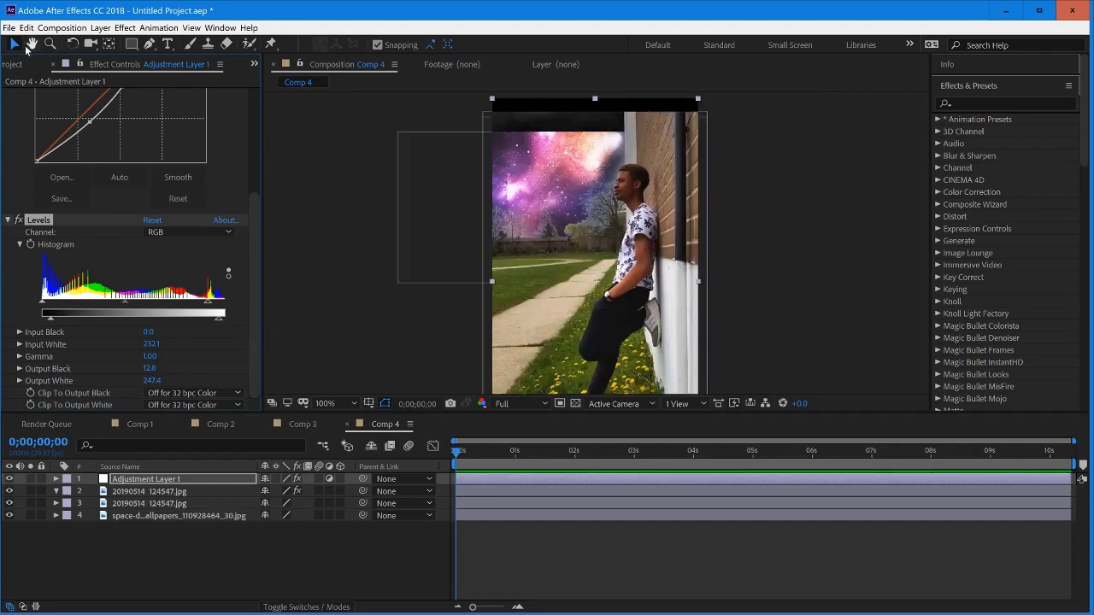
click(797, 260)
drag(786, 283, 768, 239)
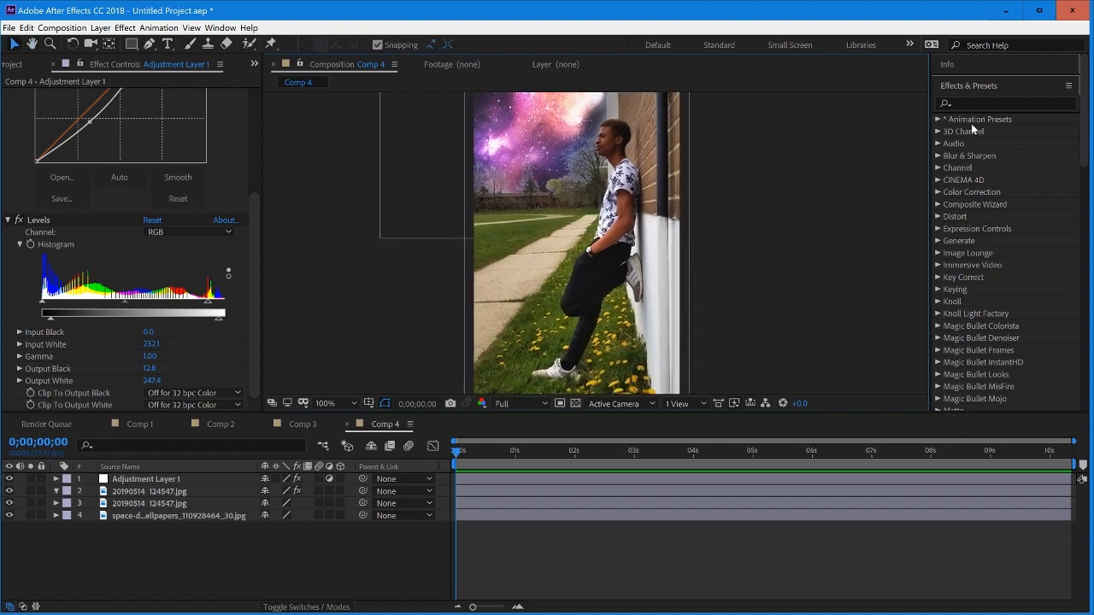
click(1005, 99)
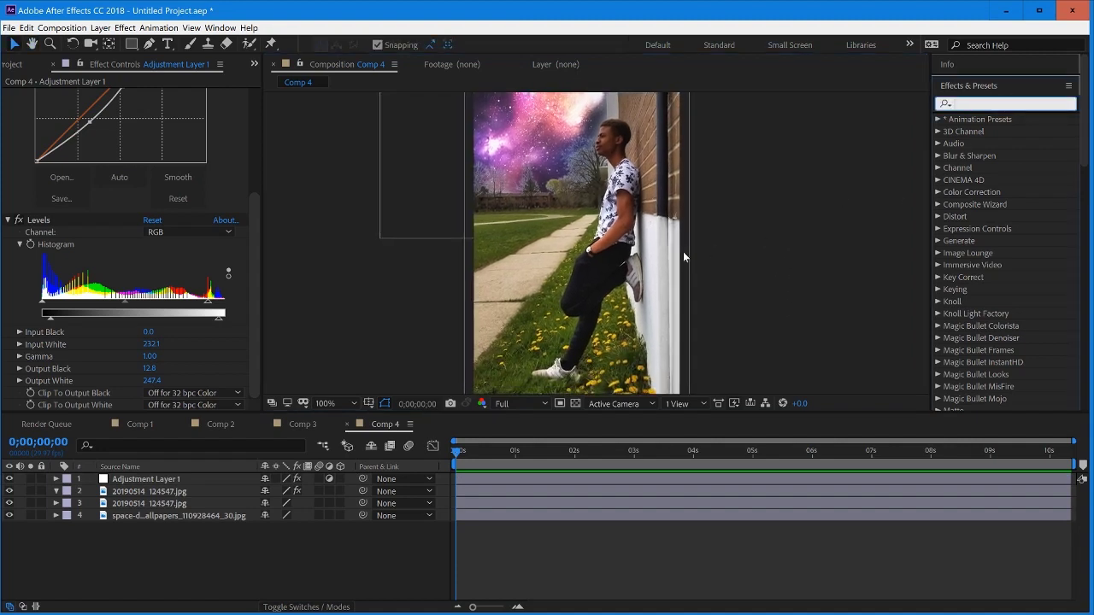
click(493, 480)
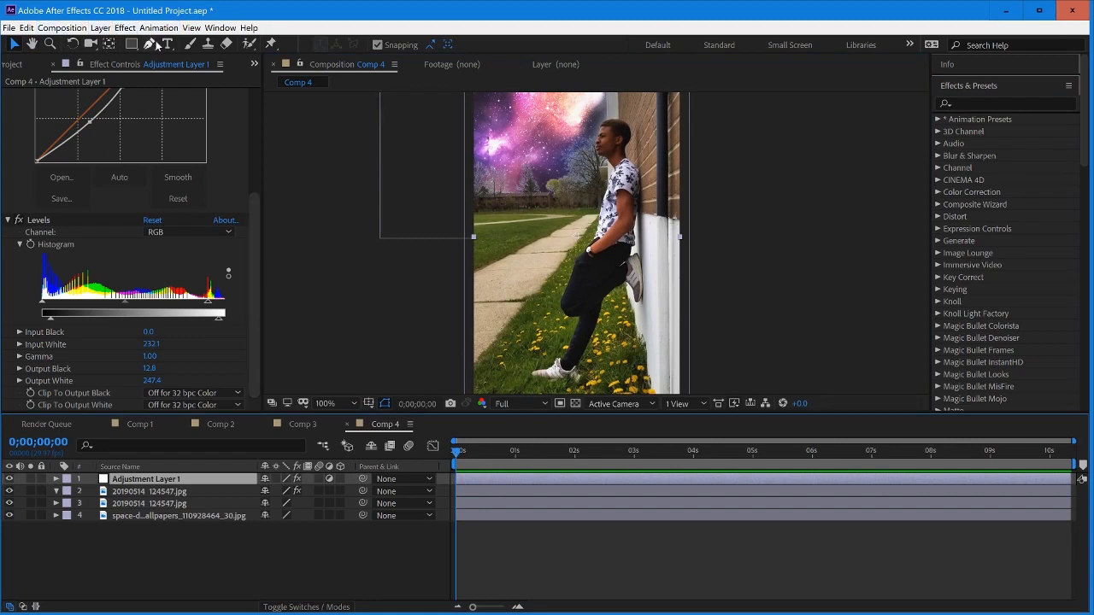
key(g)
click(426, 157)
drag(537, 124, 585, 120)
drag(653, 120, 709, 132)
drag(766, 222, 767, 268)
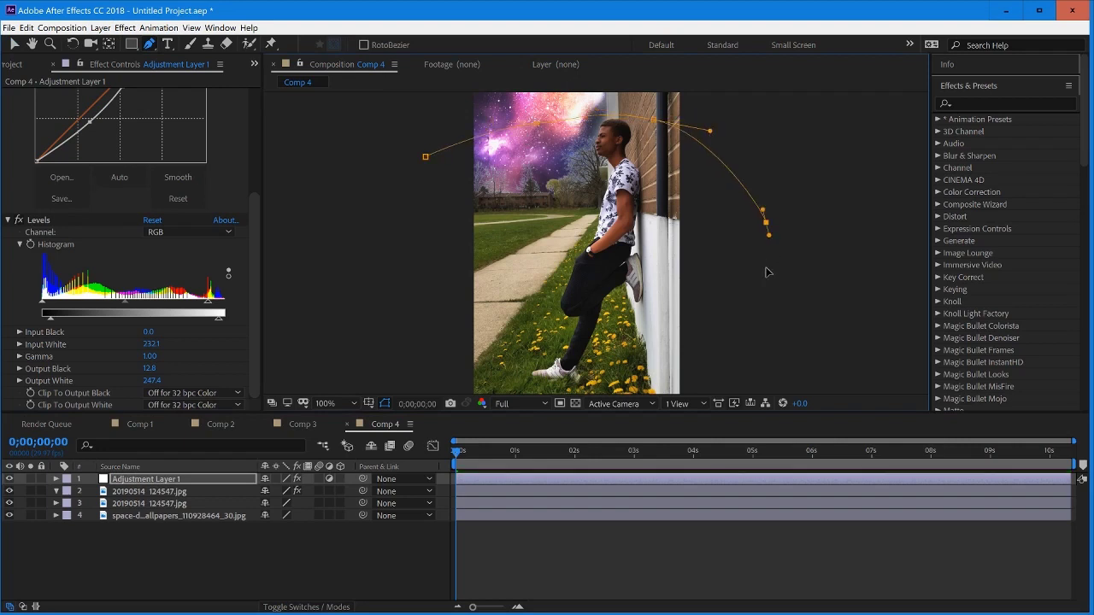
drag(681, 359, 663, 367)
drag(510, 381, 475, 367)
drag(431, 264, 431, 264)
click(431, 263)
drag(424, 182, 425, 179)
click(425, 156)
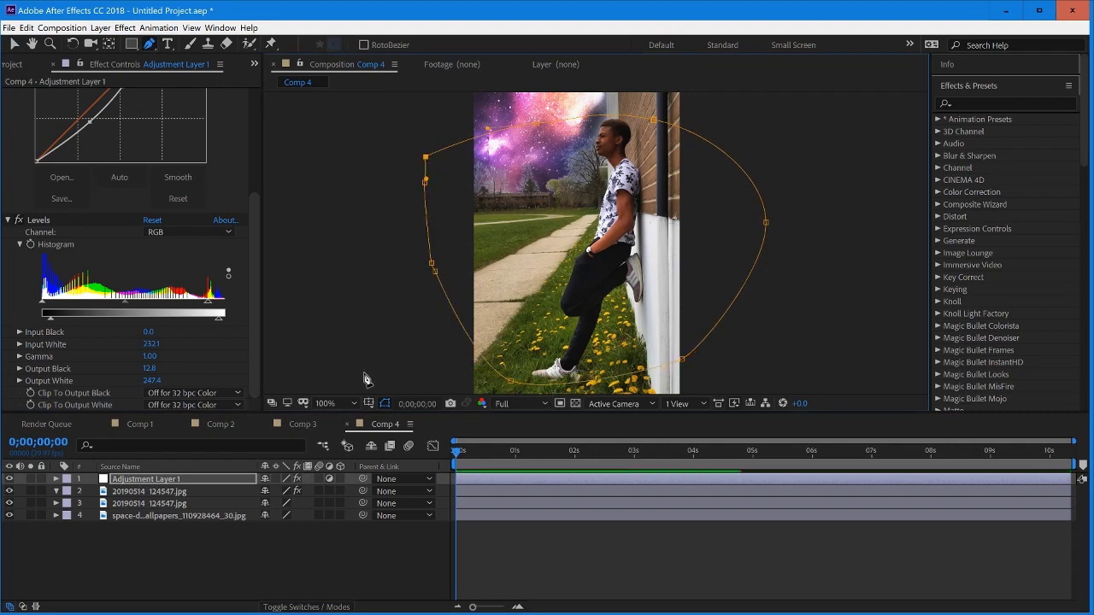
- Reveal the mask on Adjustment Layer 1 and set its mode to Subtract
click(248, 480)
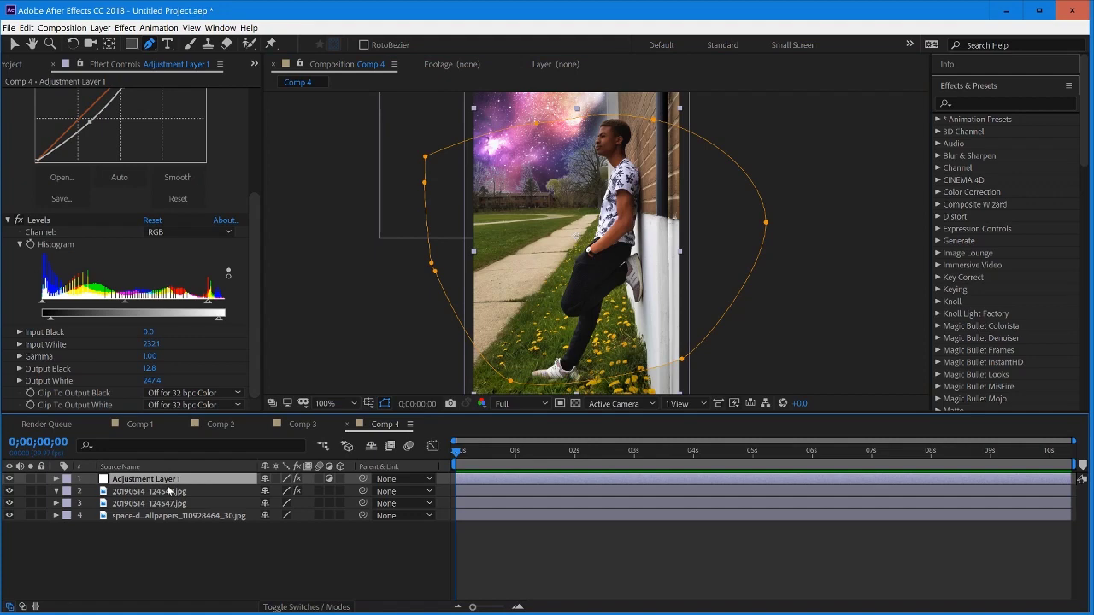
key(m)
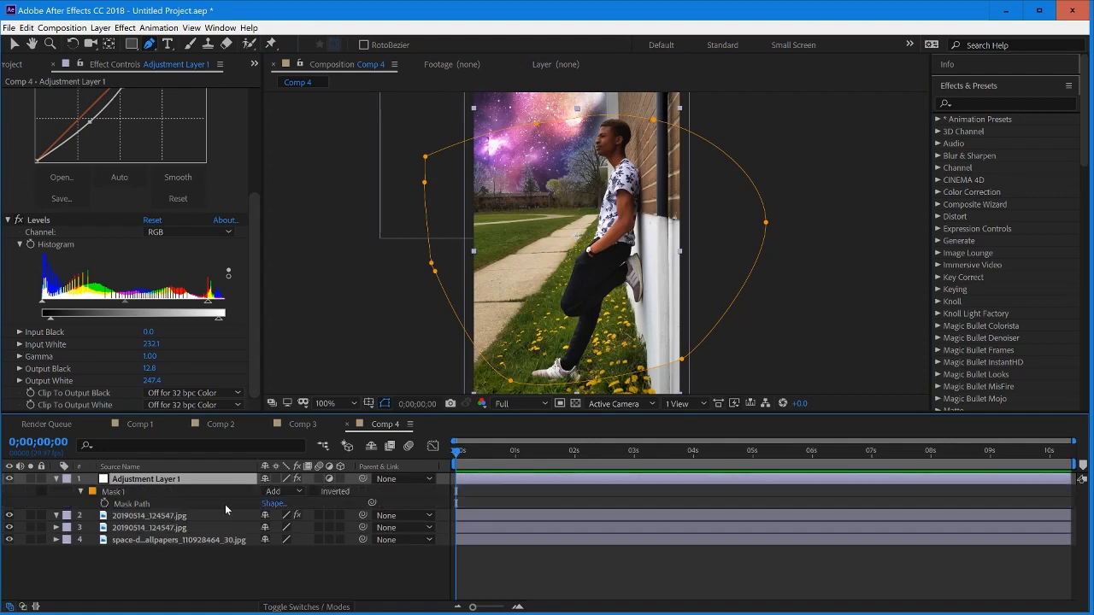
click(282, 493)
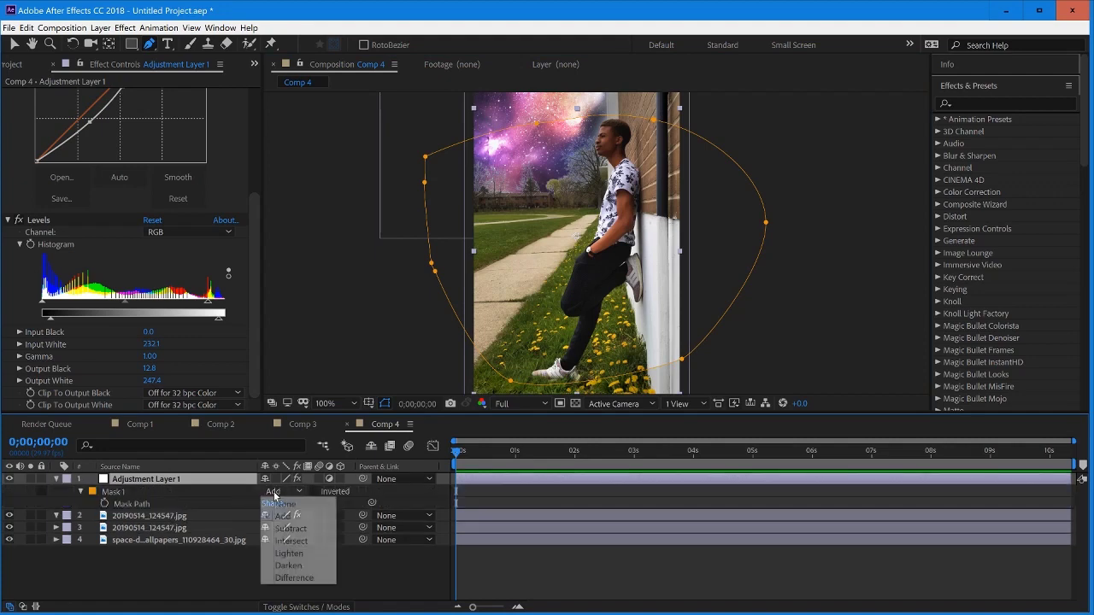
click(287, 522)
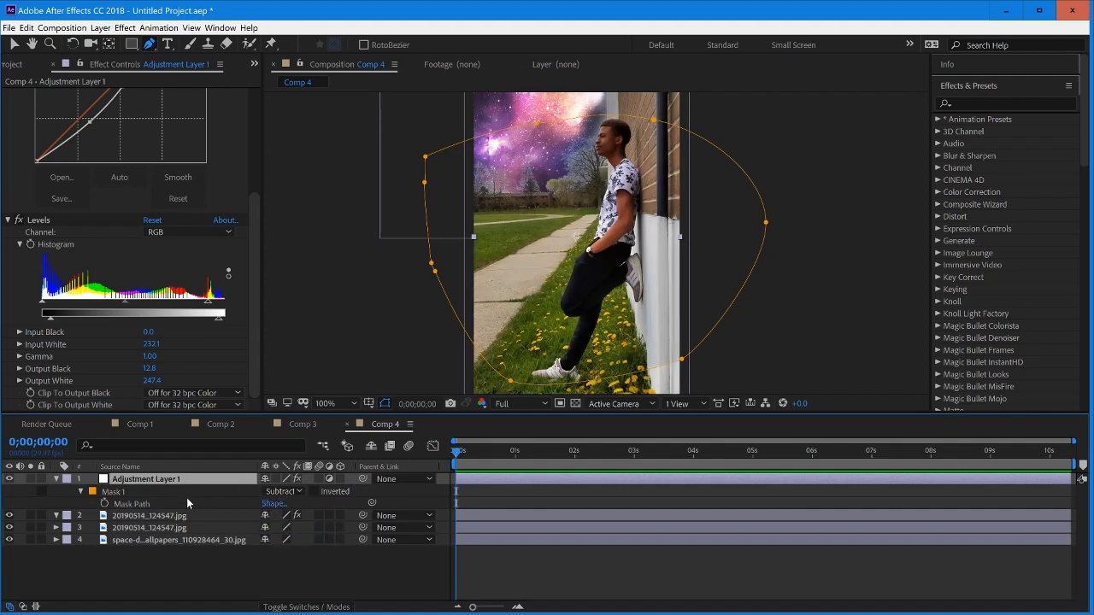
- Set the Mask Feather of Adjustment Layer 1's mask to 173 pixels and collapse the mask properties
click(81, 492)
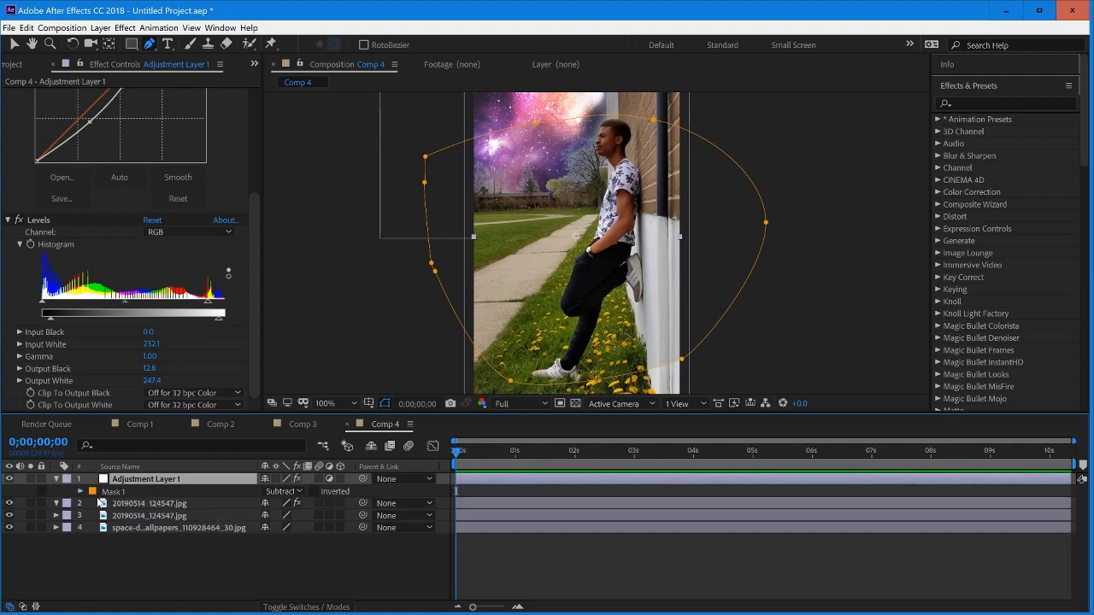
click(162, 506)
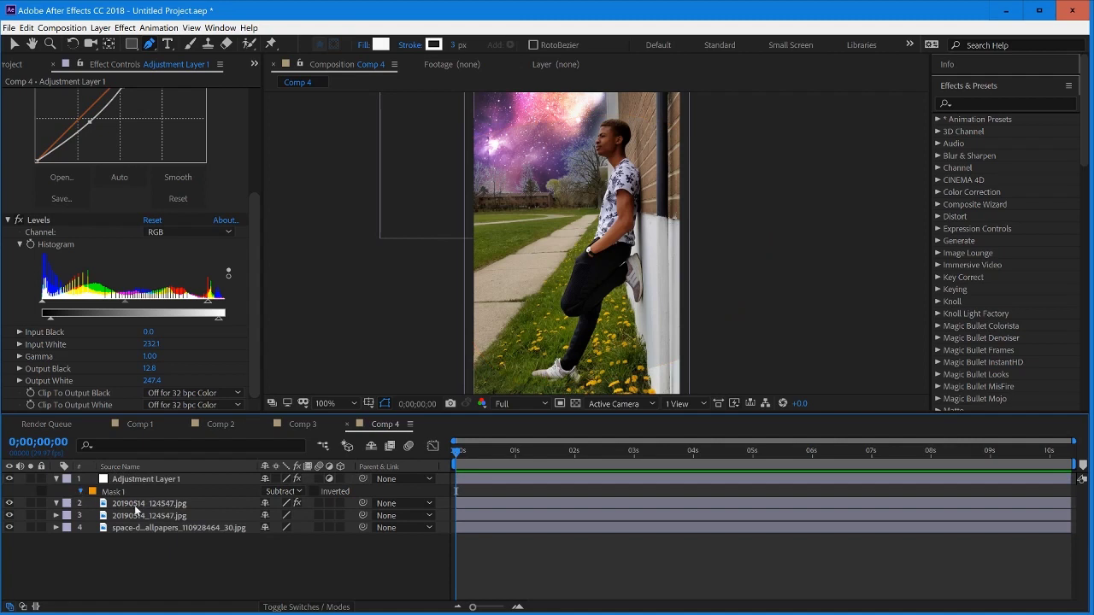
click(81, 492)
drag(294, 516, 405, 503)
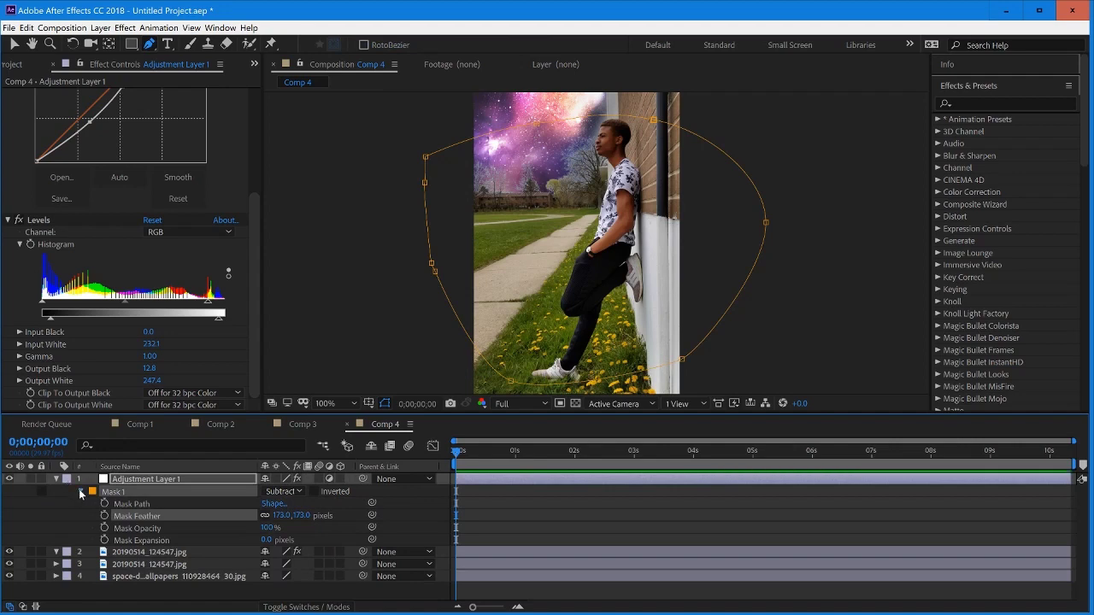
click(80, 492)
- Find the Fast Blur (Legacy) effect, apply it to Adjustment Layer 1, and return to the Selection tool
click(990, 102)
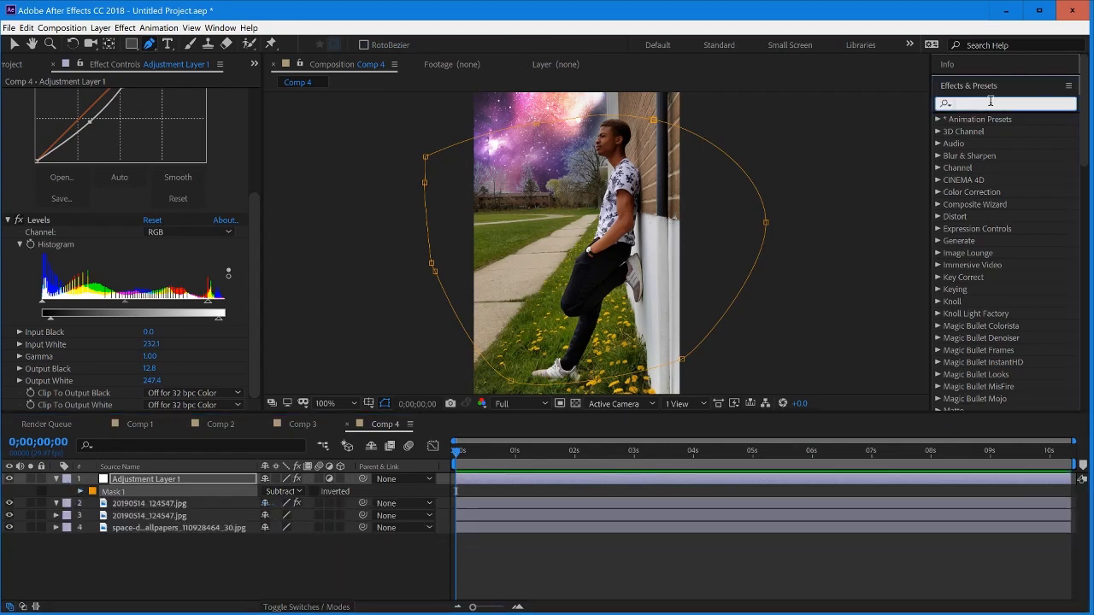
text(fast blur)
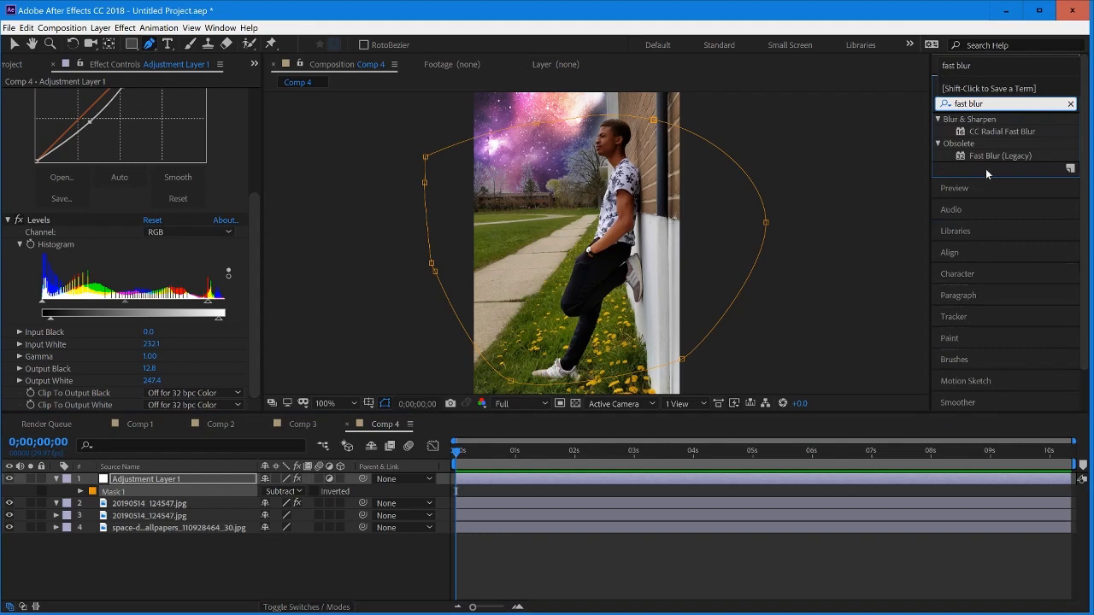
drag(991, 157, 520, 484)
key(v)
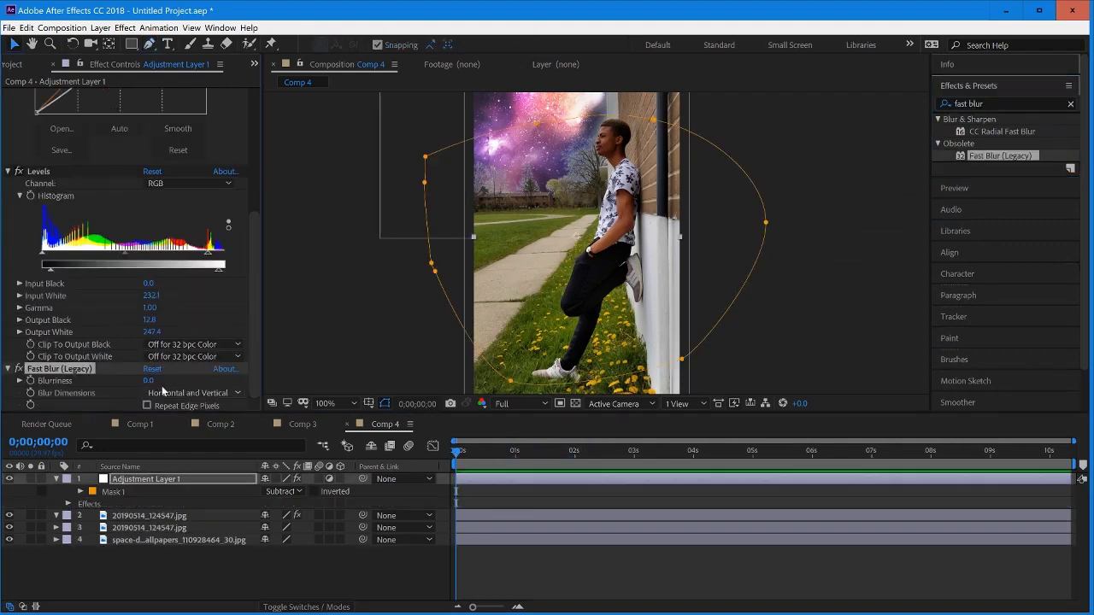
- In Fast Blur on Adjustment Layer 1, set Blurriness to 4.0 and enable Repeat Edge Pixels
drag(150, 380, 252, 362)
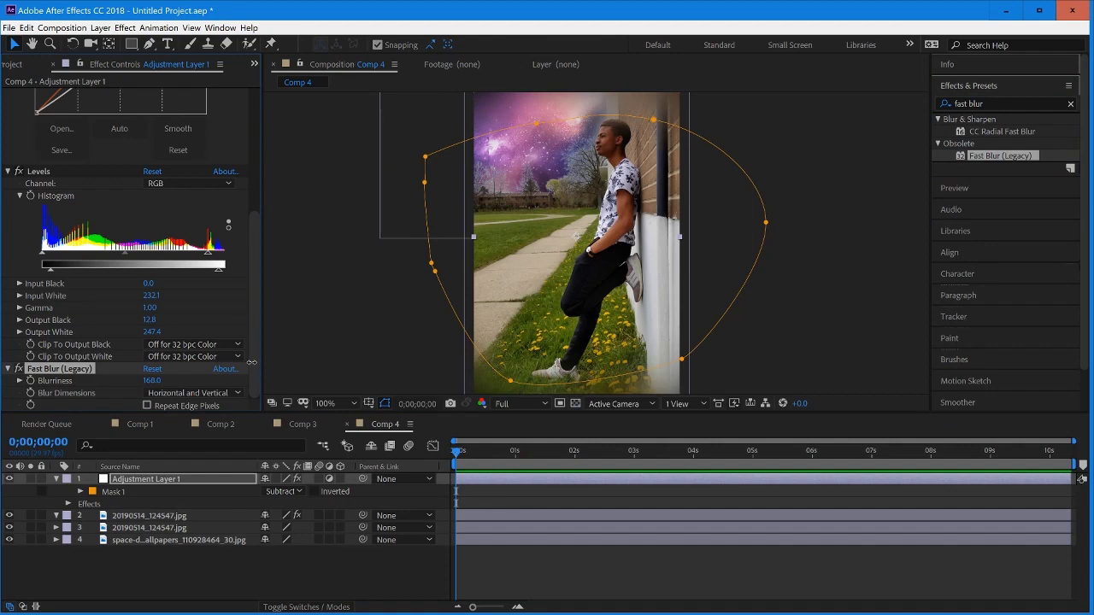
drag(151, 382, 138, 383)
click(147, 405)
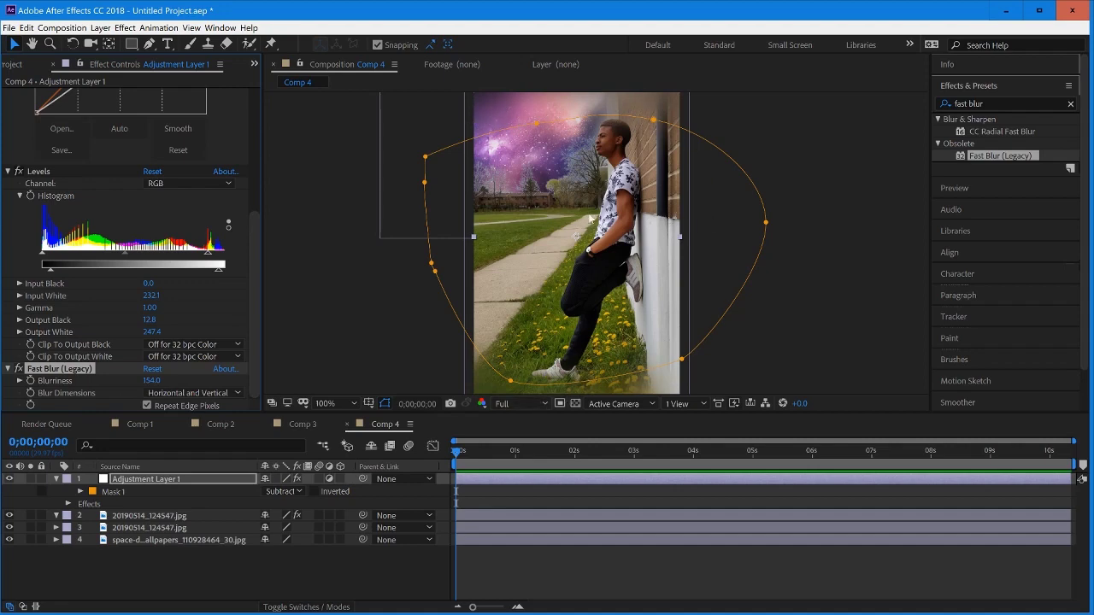
drag(154, 380, 63, 398)
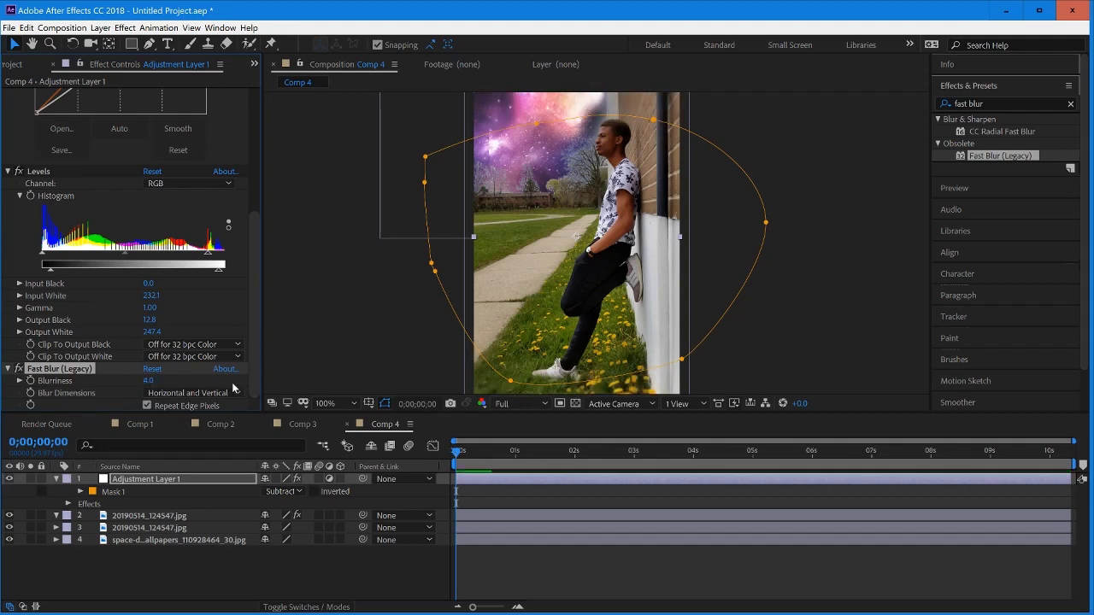
click(376, 302)
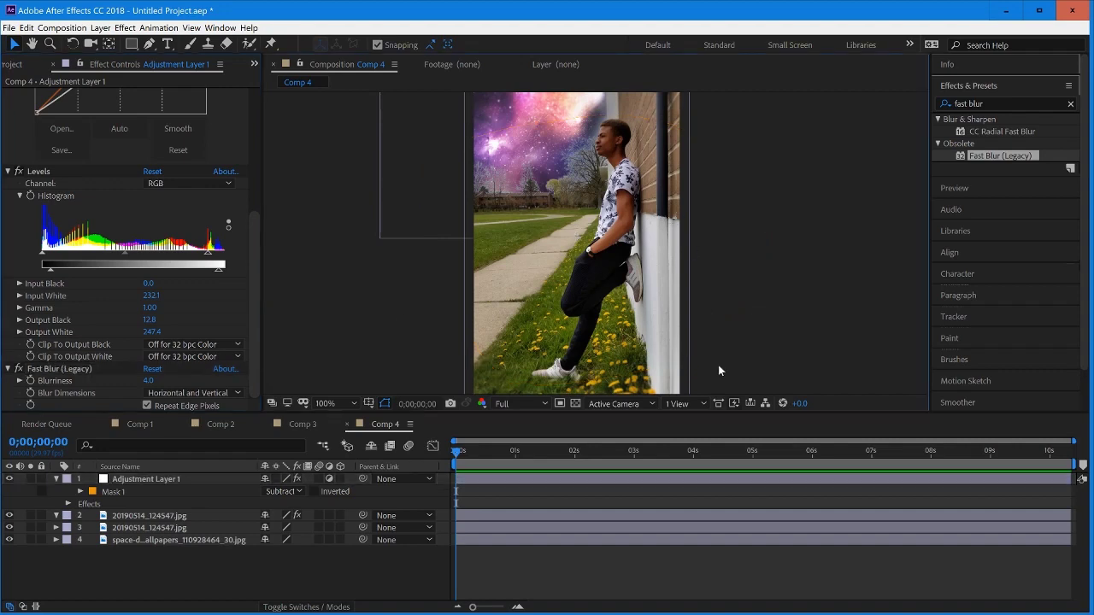
- Replace the effects search term with "chromatic"
key(space)
drag(734, 313, 698, 285)
key(space)
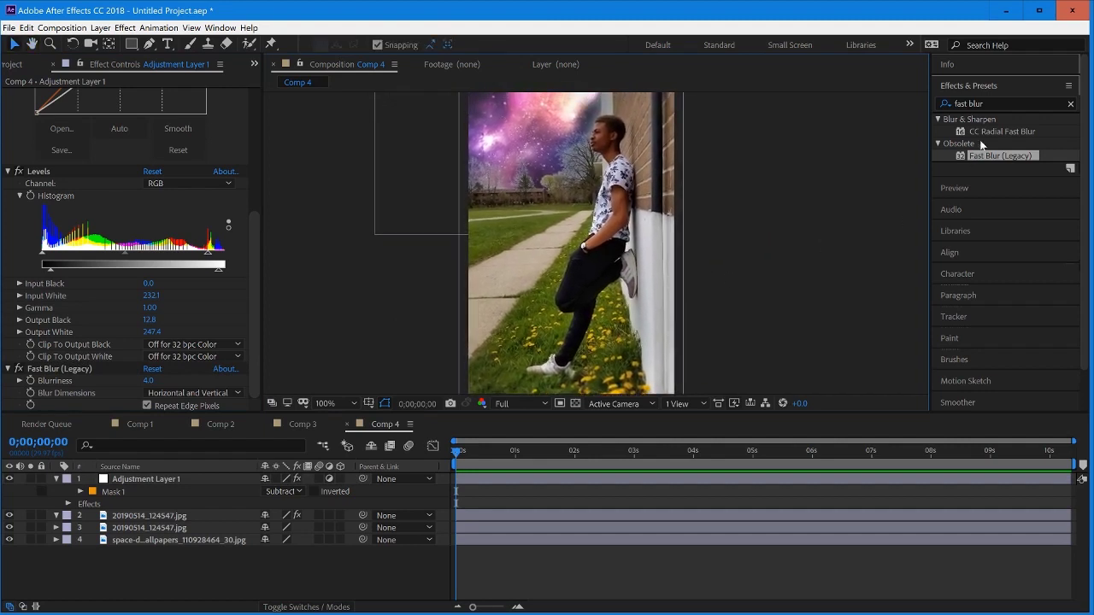
click(994, 99)
drag(993, 101, 840, 111)
text(chromatic)
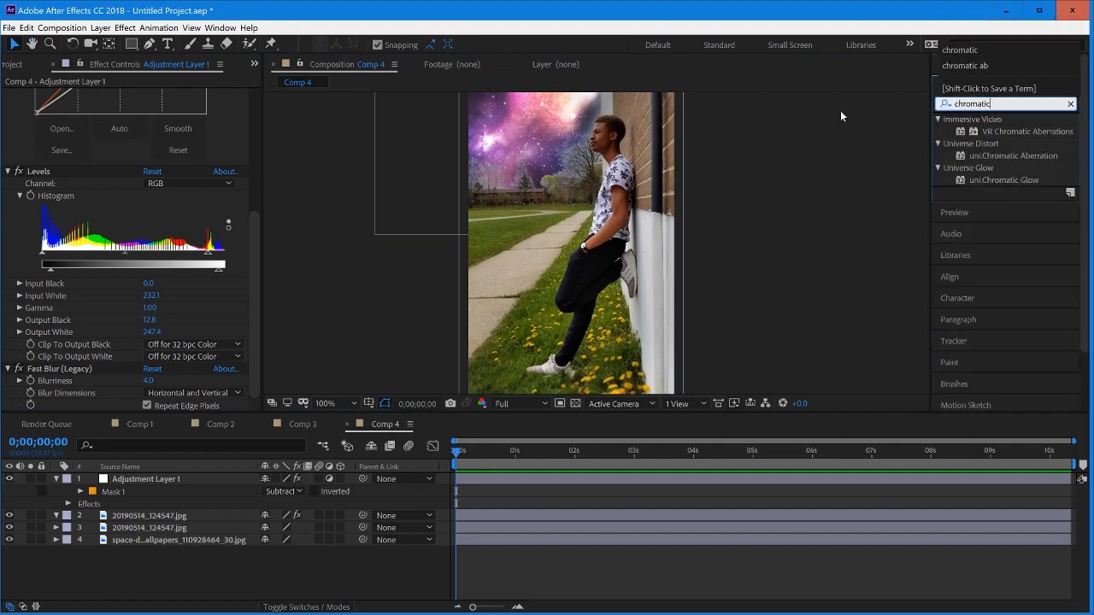
- Try applying uni.Chromatic Aberration to the masked Adjustment Layer 1
click(1029, 154)
drag(1024, 158, 584, 484)
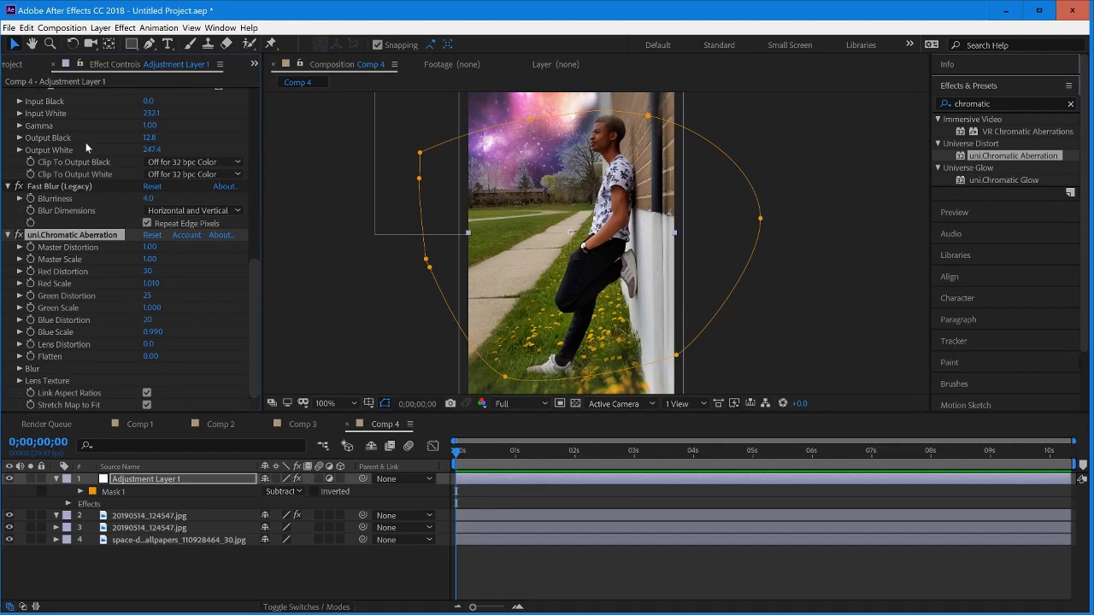
scroll(85, 141, up, 4)
- Create a second adjustment layer above all other layers and apply uni.Chromatic Aberration to it
click(100, 28)
mouse_move(115, 42)
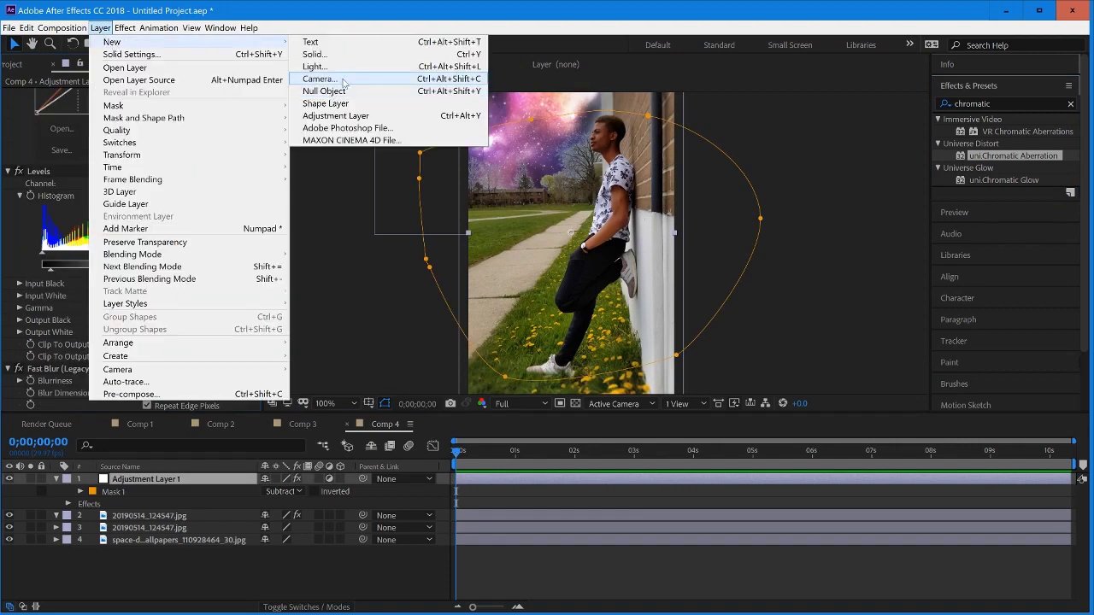
click(343, 115)
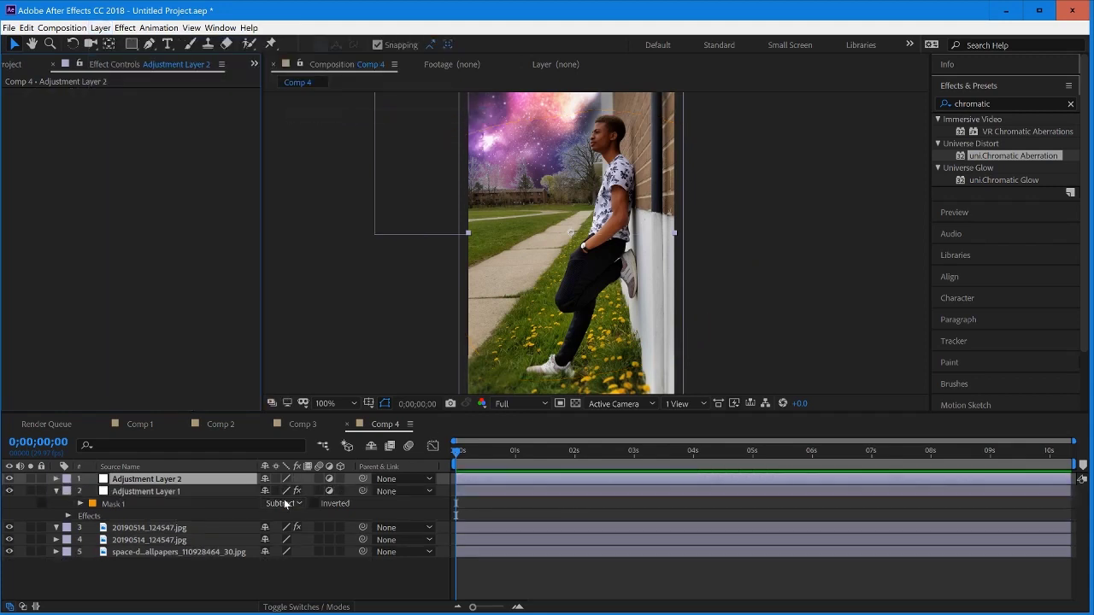
double_click(1013, 155)
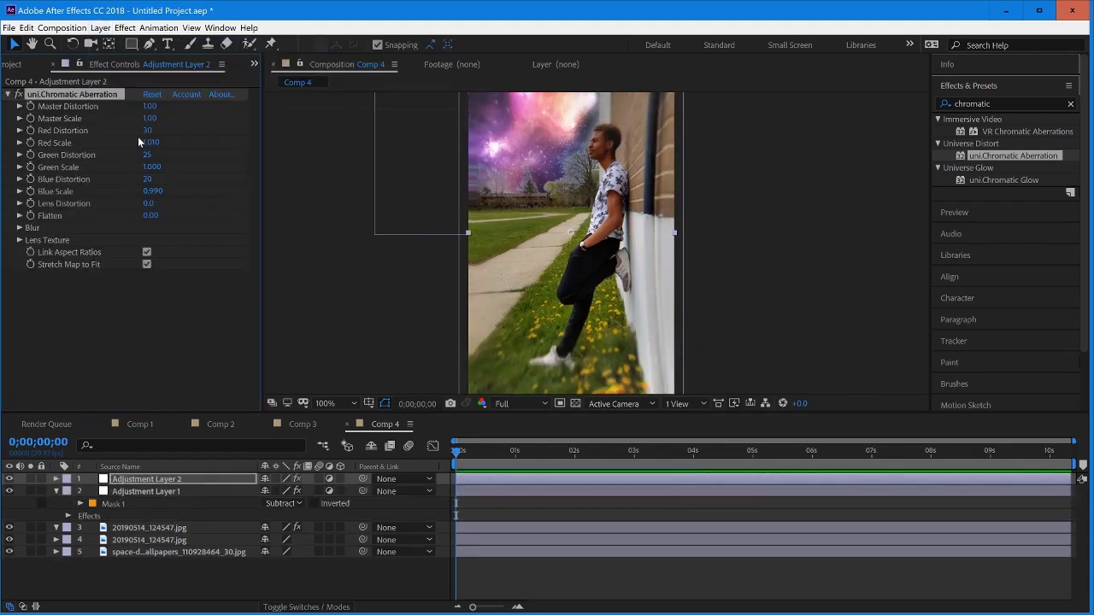
- In the Chromatic Aberration effect on Adjustment Layer 2, set Master Distortion to 0.26 and Edge Blur to 0.5
drag(150, 109, 114, 119)
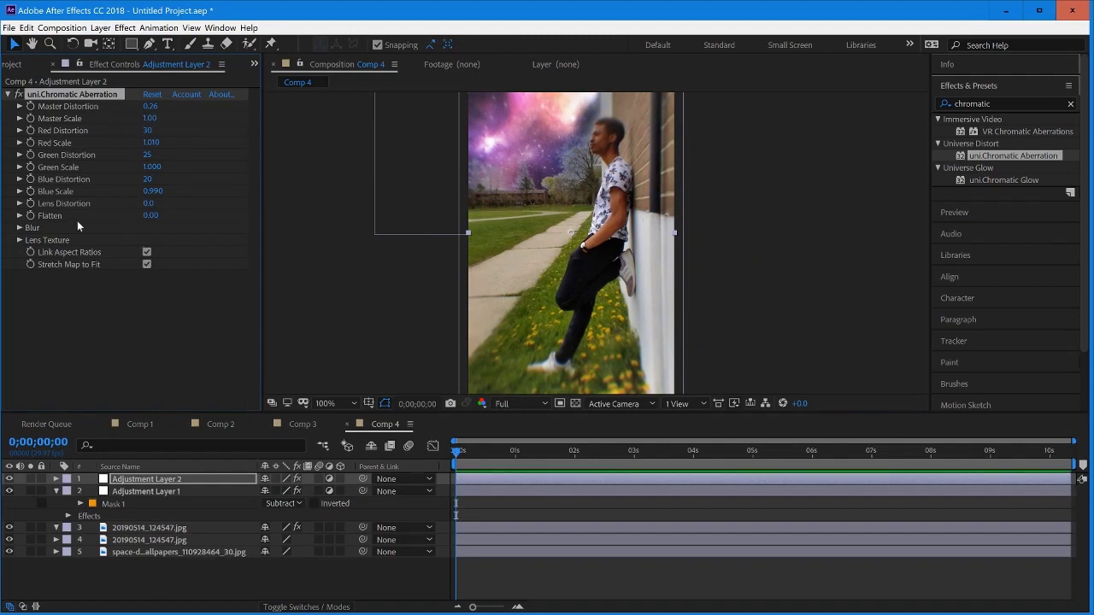
click(19, 228)
drag(146, 242, 116, 263)
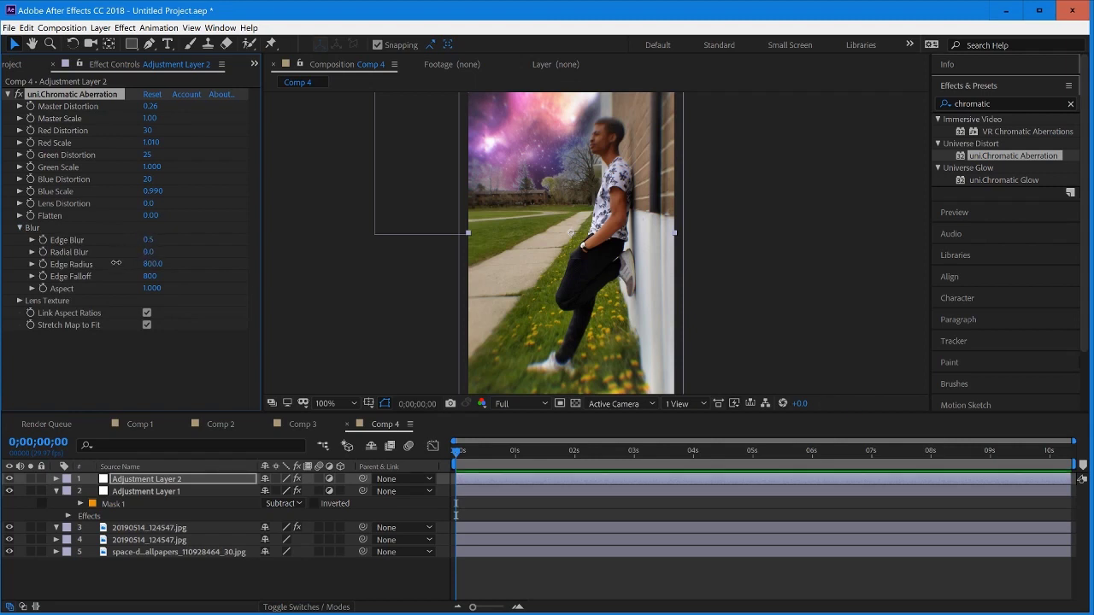
click(288, 272)
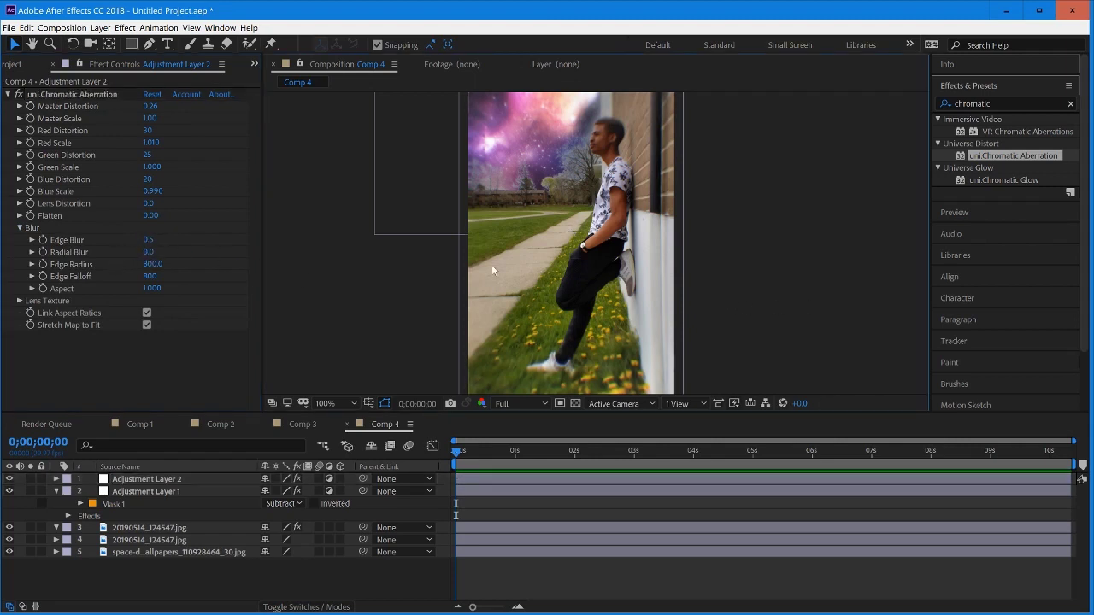
- Collapse the properties of Adjustment Layer 1 in the timeline
key(space)
drag(672, 375, 695, 397)
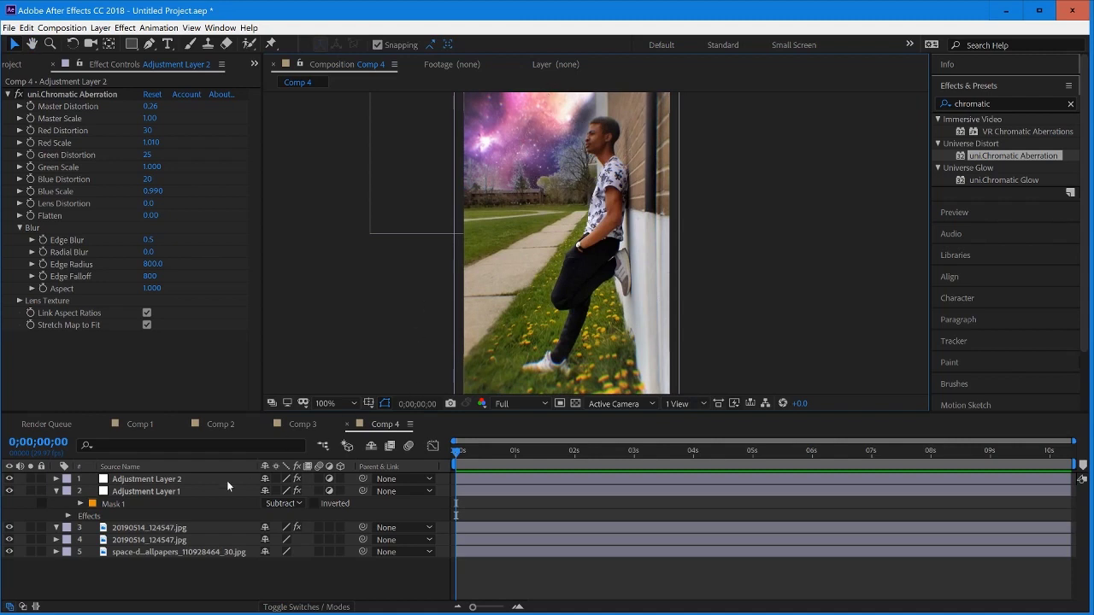
click(55, 492)
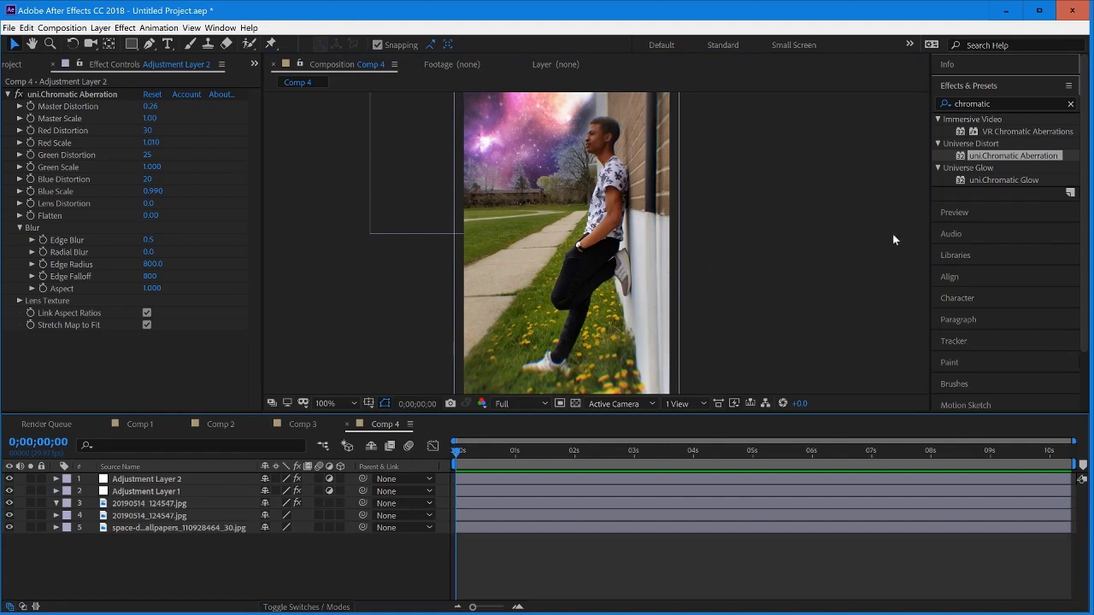